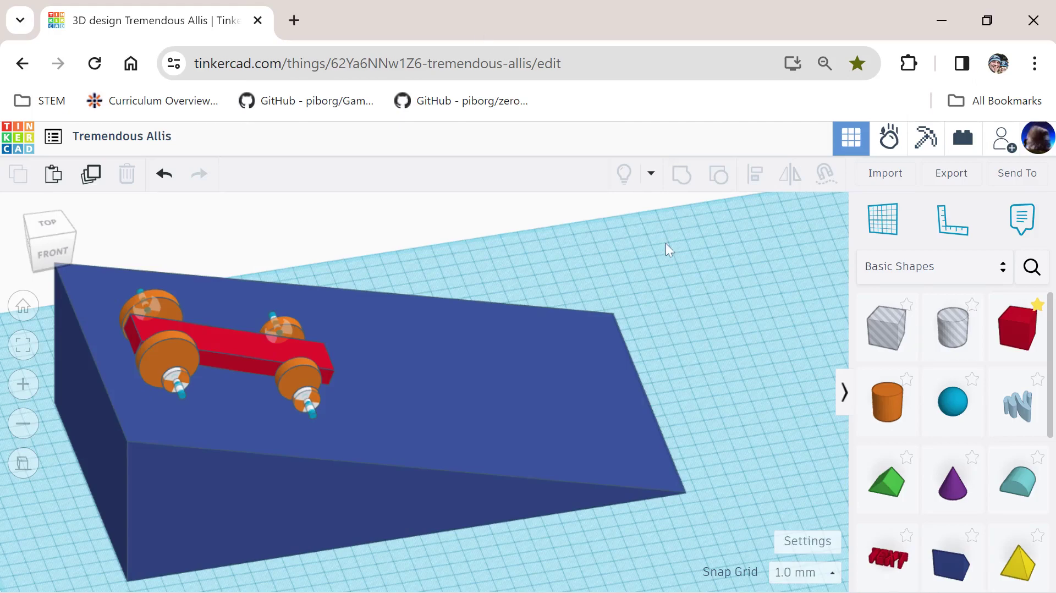
Run the physics simulation of the finished example car on the blue ramp
right_click_drag(636, 350, 641, 341)
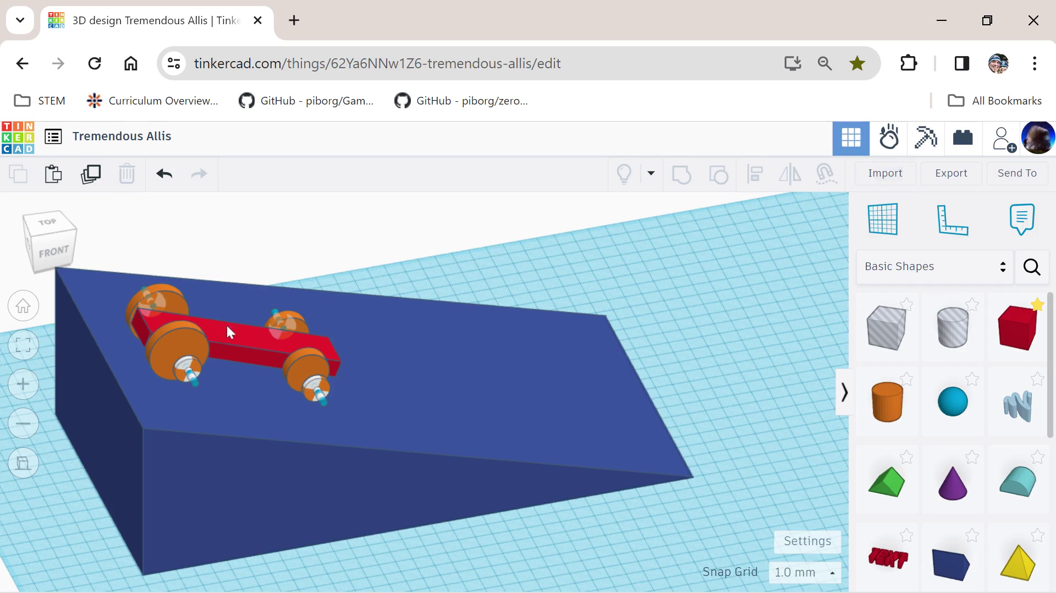
scroll(268, 325, "down", 5)
scroll(394, 339, "down", 5)
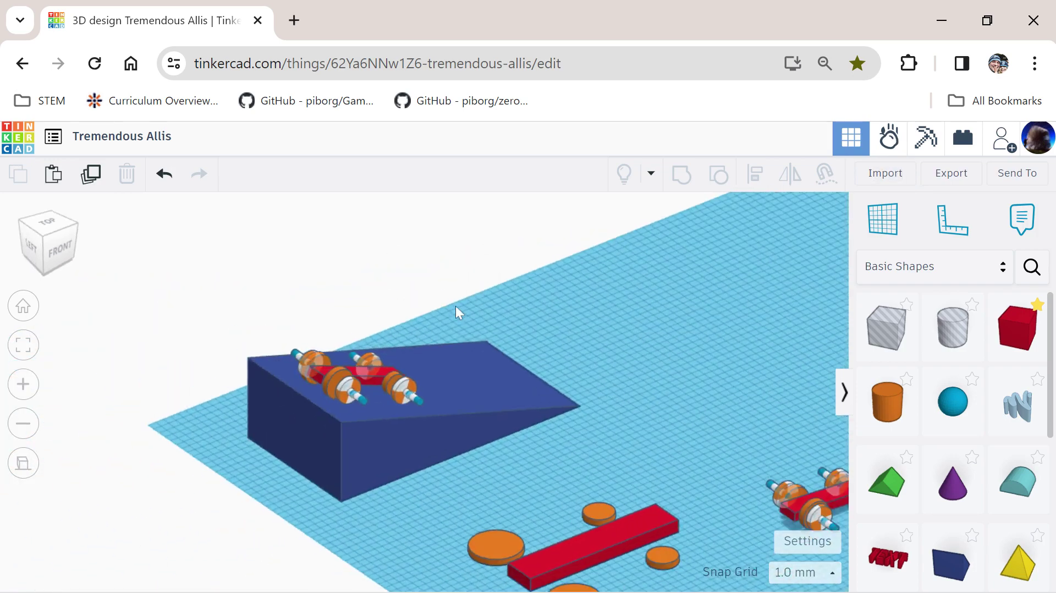
scroll(399, 370, "up", 5)
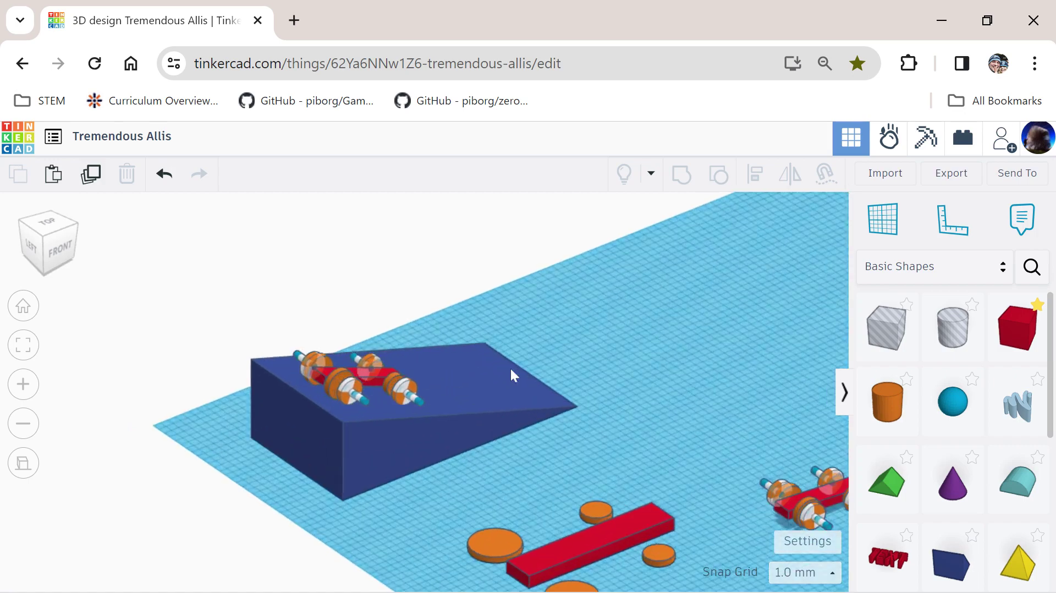
left_click(883, 144)
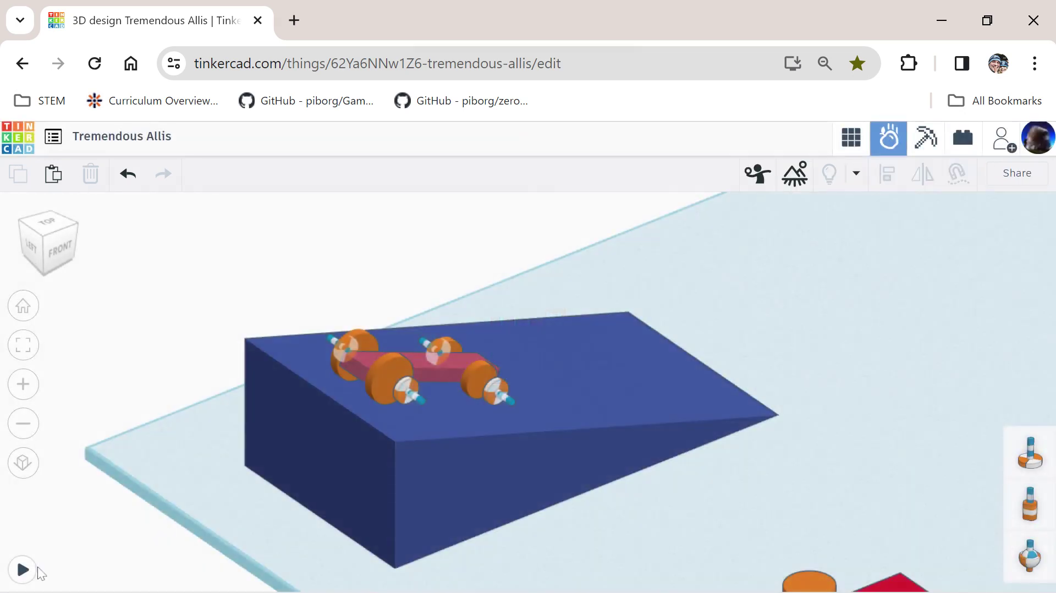
left_click(23, 570)
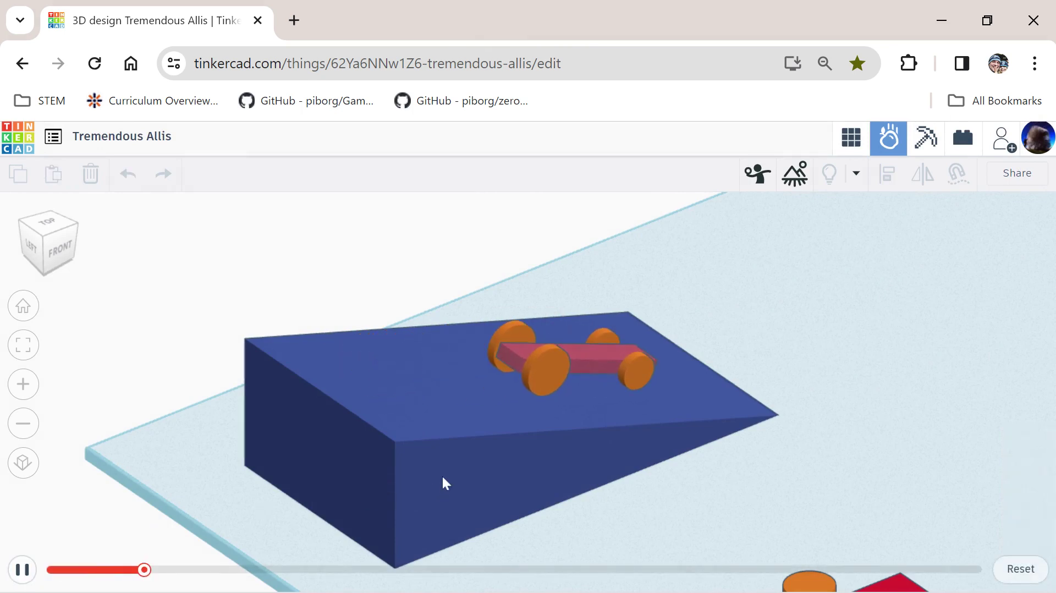
scroll(971, 304, "down", 5)
middle_click_drag(947, 301, 807, 349)
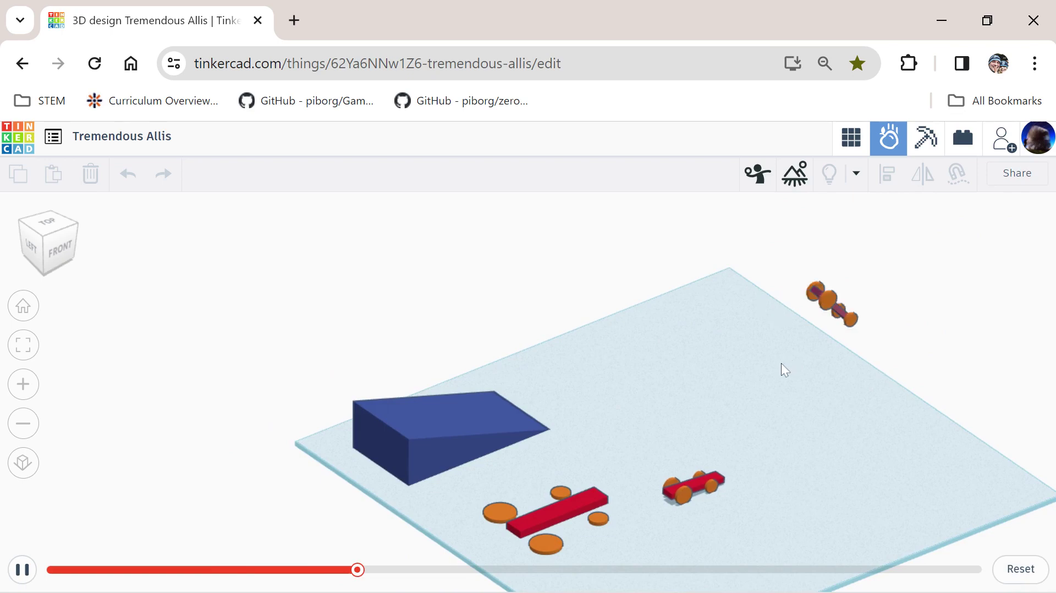
Return to the 3D design workspace and check the dimensions of the loose red box and its large and small orange cylinders
left_click(851, 139)
scroll(365, 433, "up", 5)
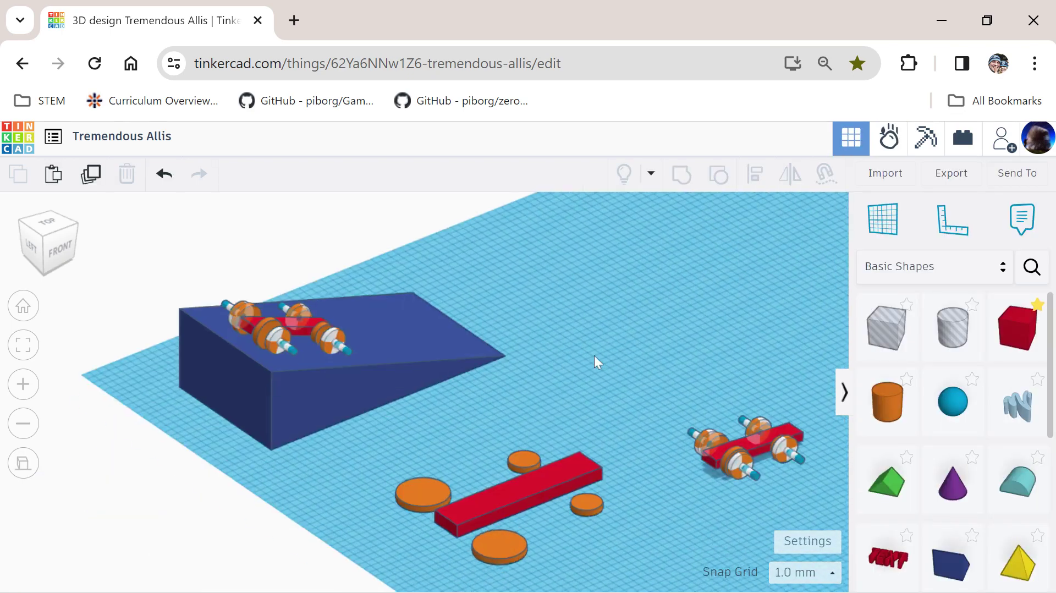
scroll(594, 356, "up", 3)
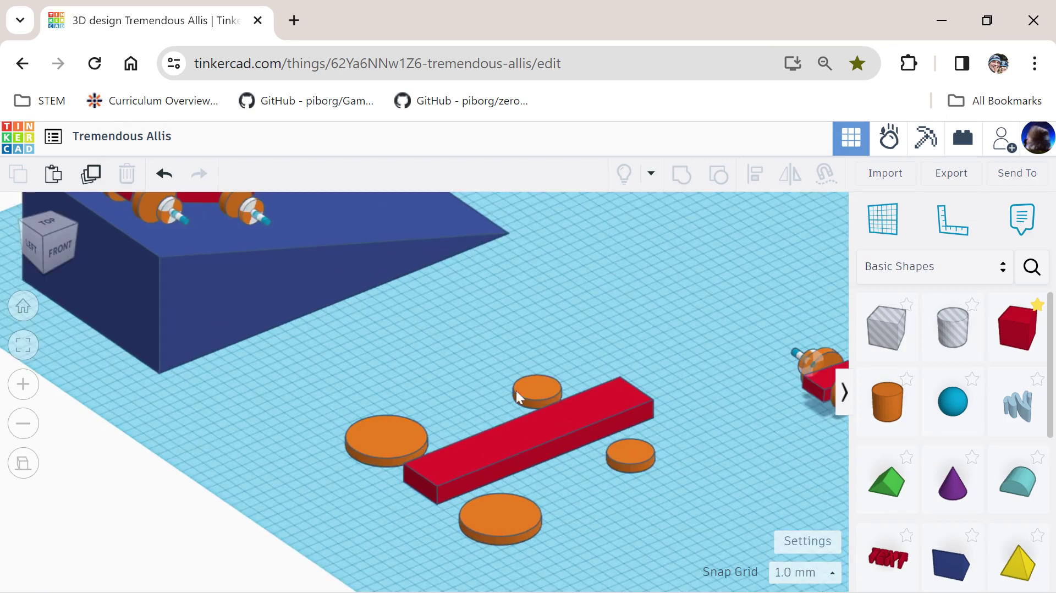
left_click(521, 455)
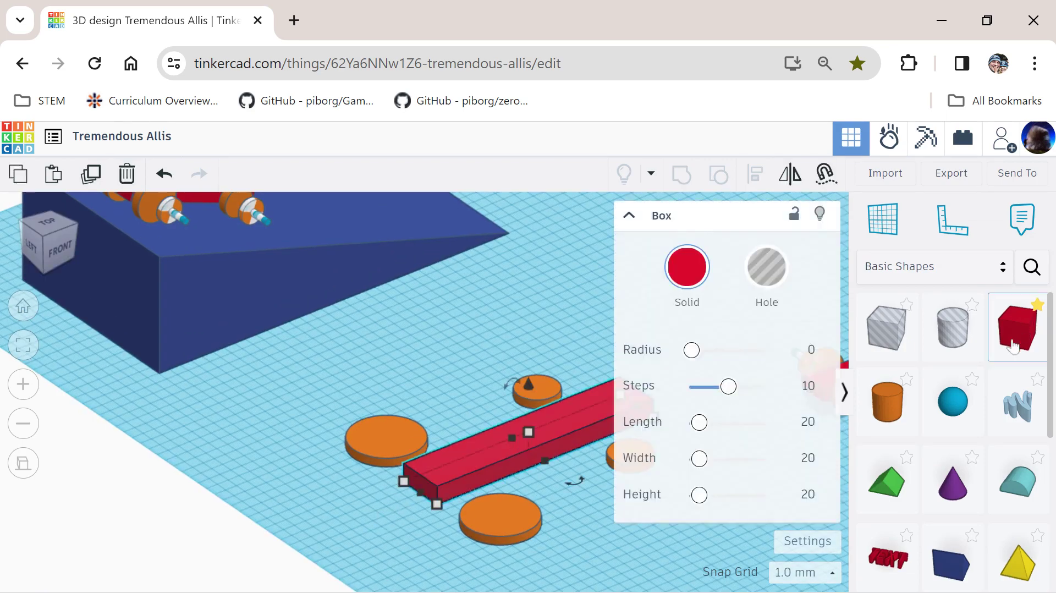
middle_click_drag(496, 463, 271, 383)
mouse_move(243, 458)
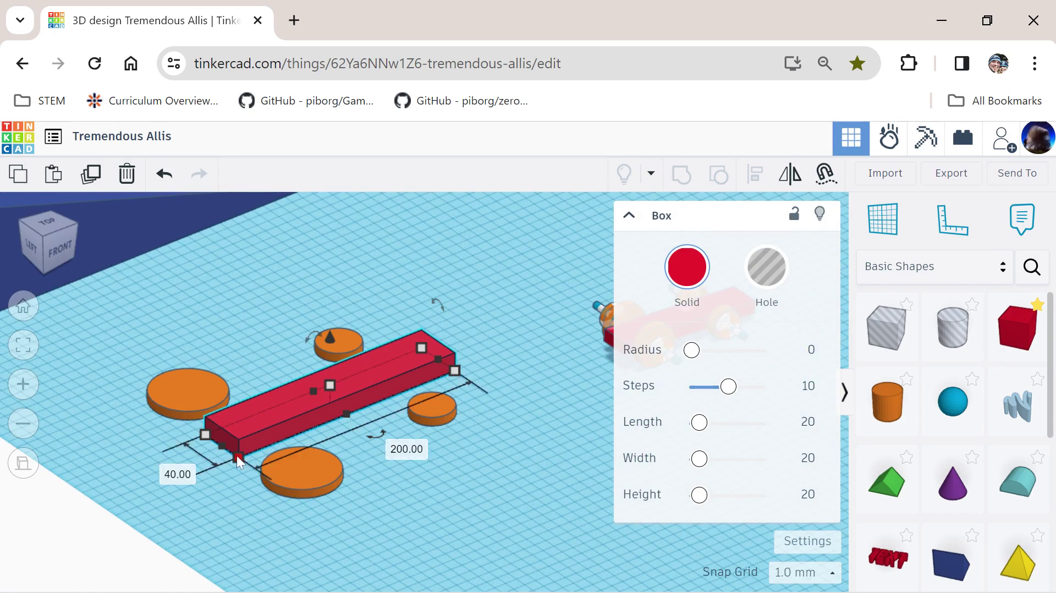
left_click(199, 380)
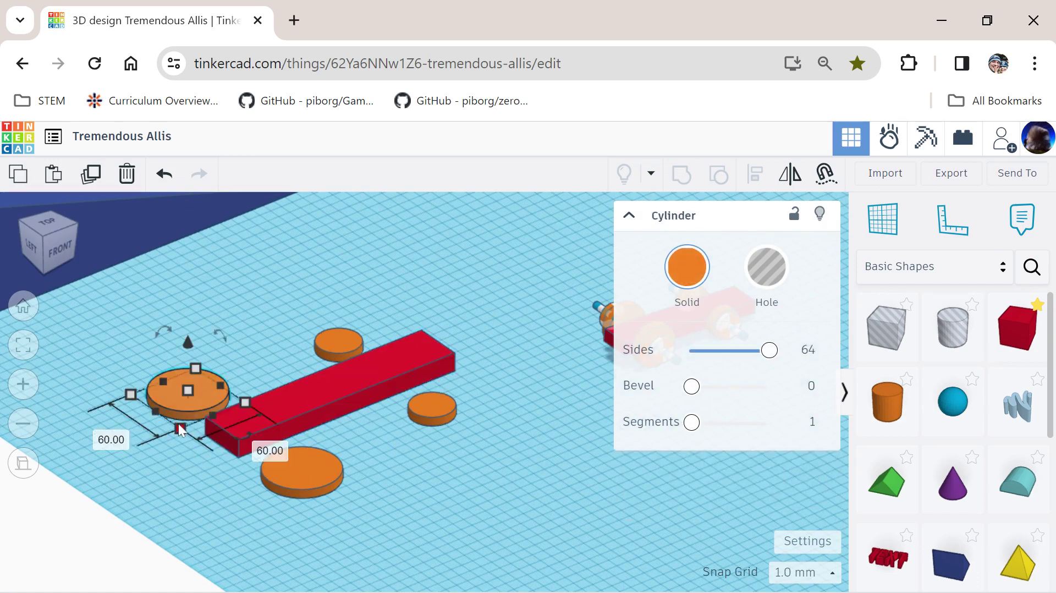
left_click(331, 354)
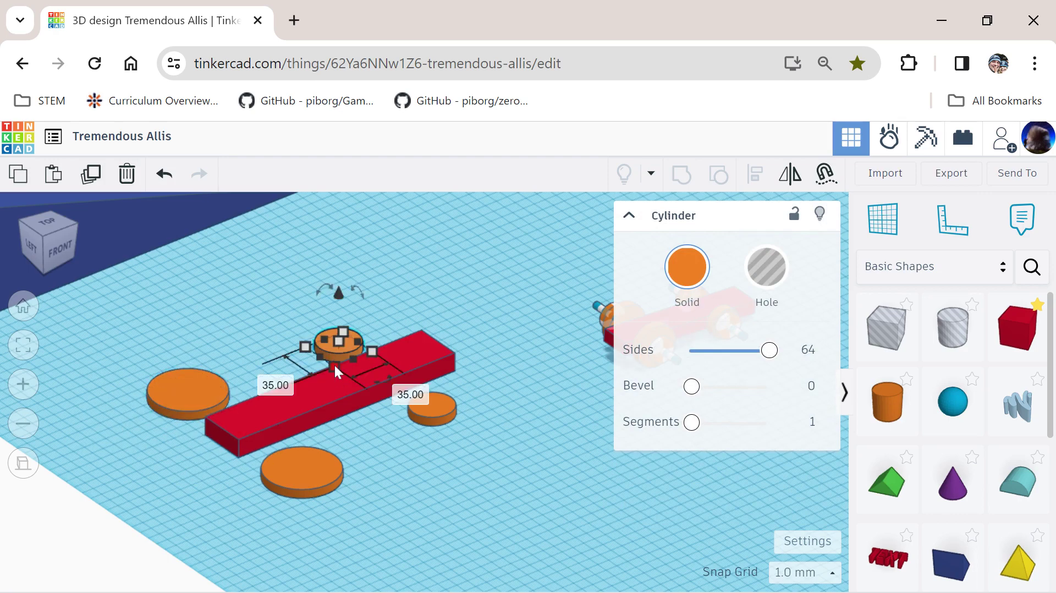
left_click(405, 486)
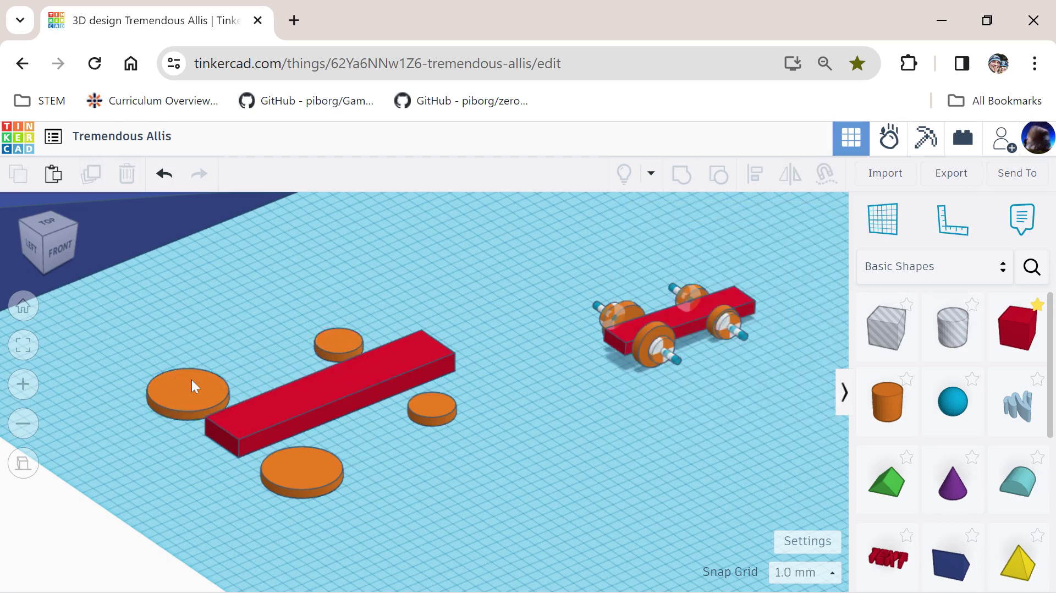
Rotate the large and small orange cylinders on the far side of the red box upright as wheels
left_click(193, 390)
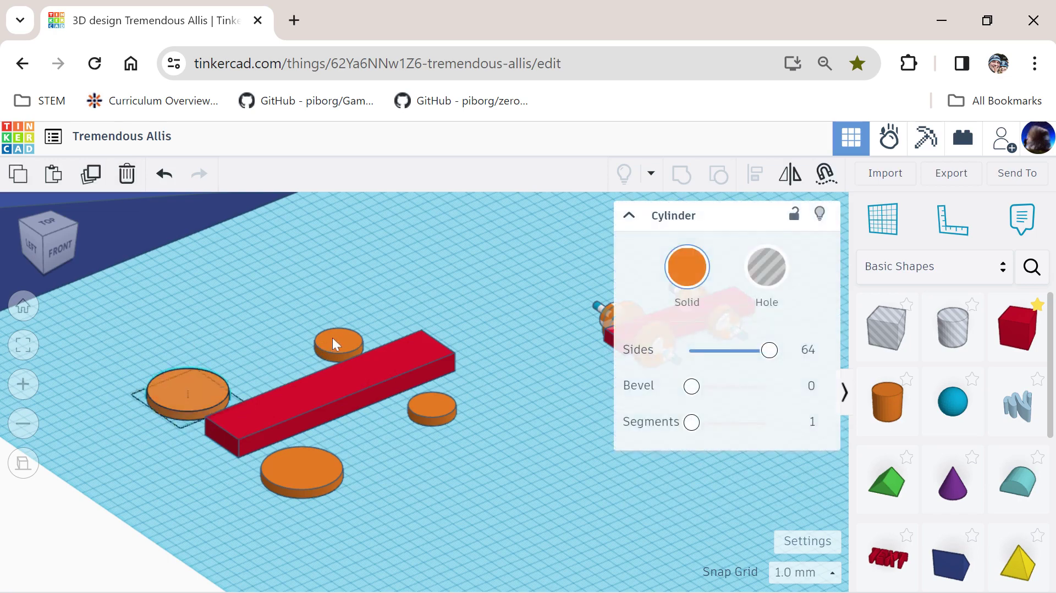
left_click(332, 338, "shift")
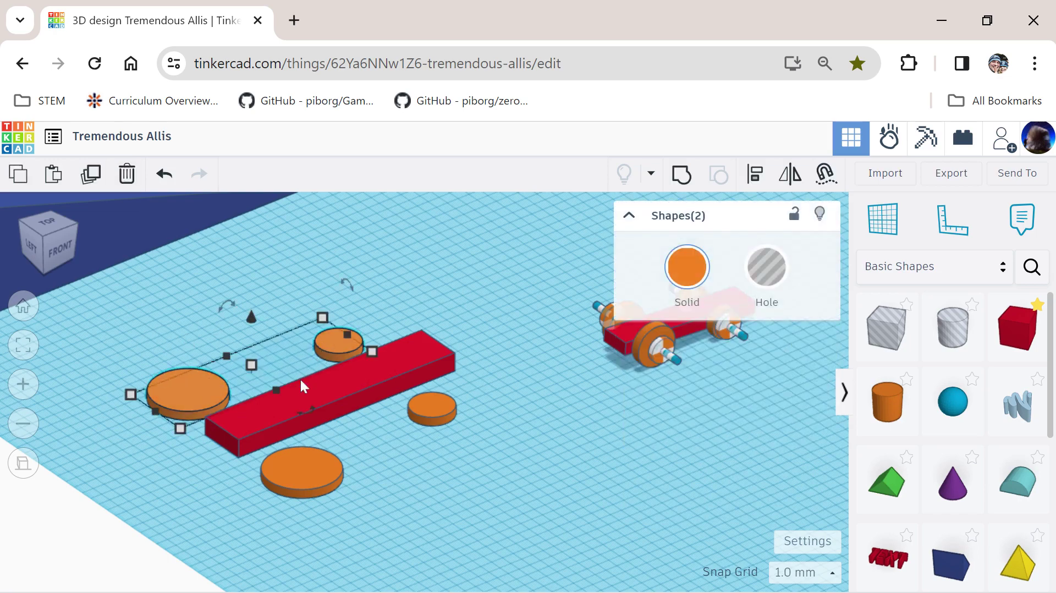
right_click_drag(292, 410, 395, 325)
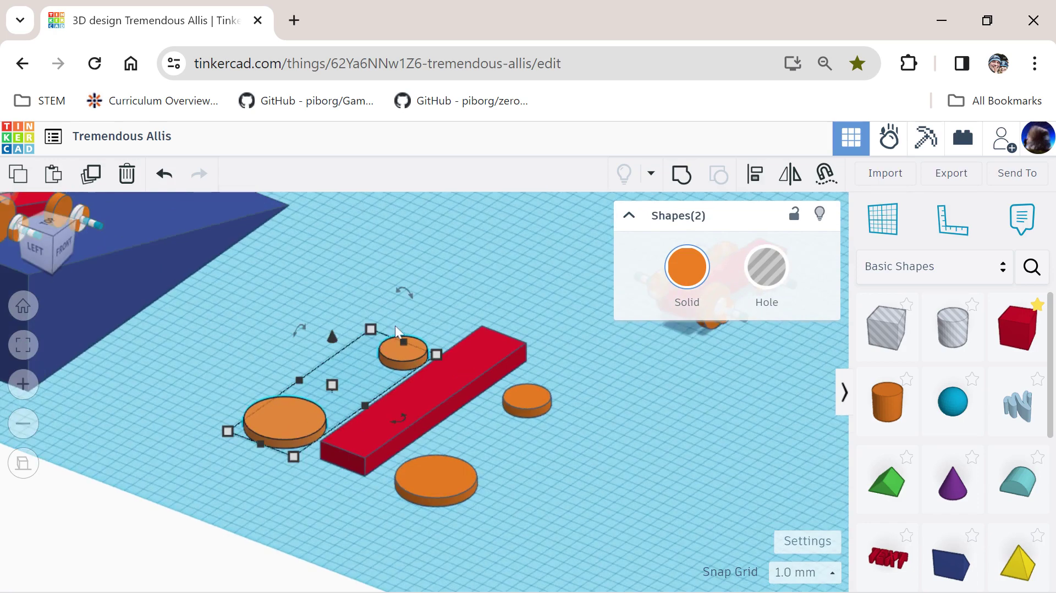
left_click_drag(408, 292, 455, 456)
Rotate the large and small cylinders on the near side of the red box upright as wheels
left_click(456, 484)
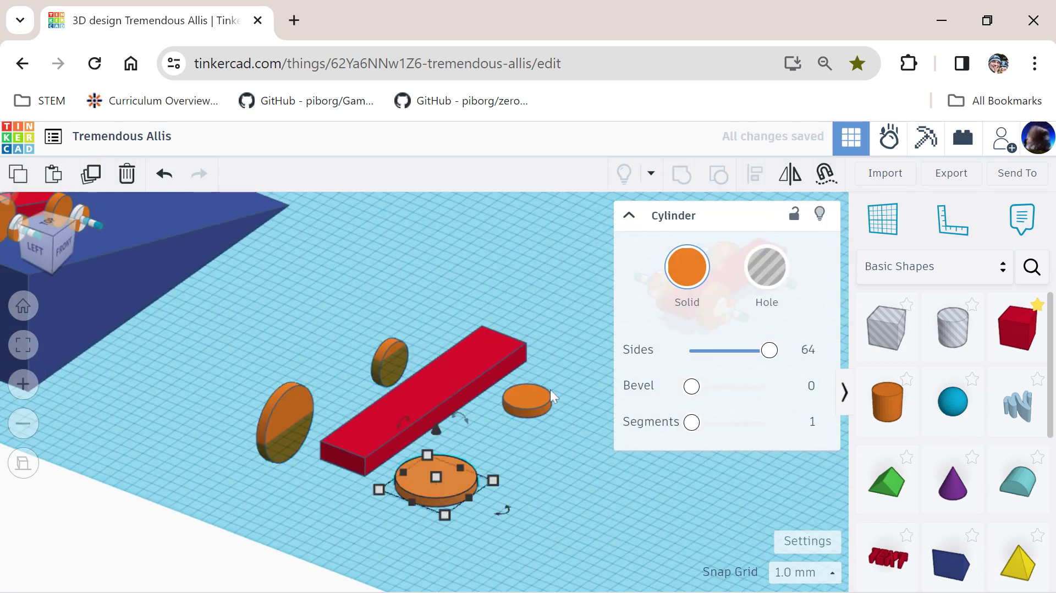
left_click(525, 405, "shift")
left_click_drag(555, 348, 519, 381)
left_click(520, 513)
Align the two large wheels to the mid-height of the red box
right_click_drag(503, 526, 413, 484)
mouse_move(315, 435)
right_mouse_down()
mouse_move(353, 463)
mouse_move(324, 449)
right_mouse_up()
left_click(202, 417)
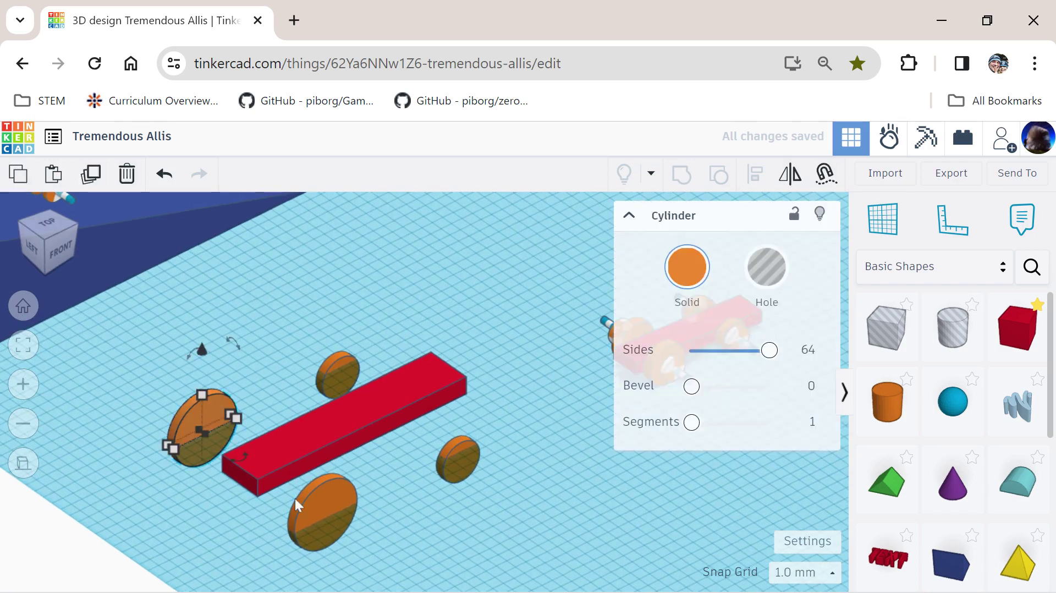
left_click(331, 504, "shift")
left_click(330, 445, "shift")
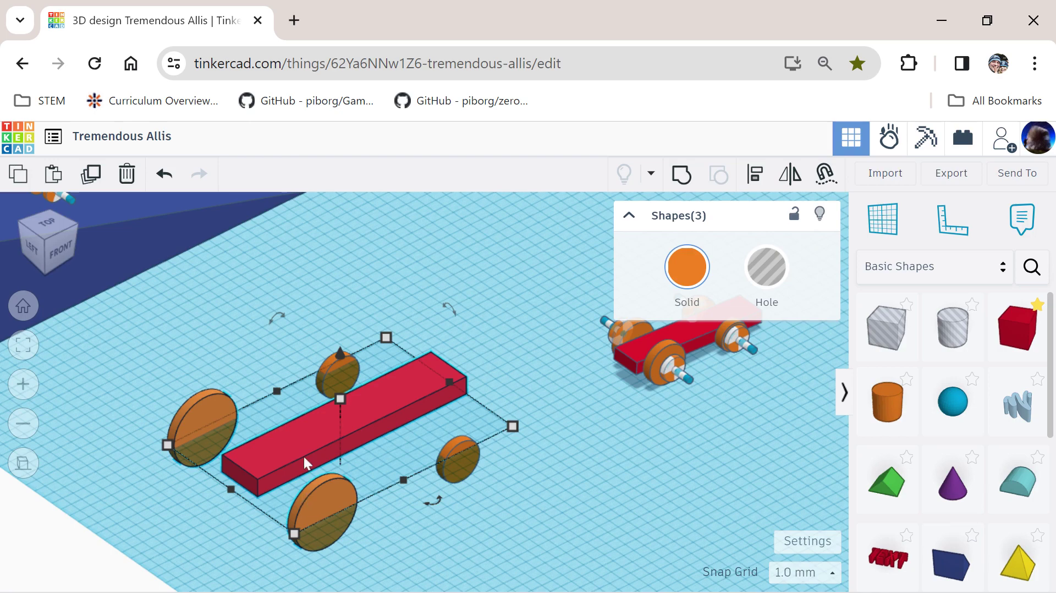
left_click(756, 174)
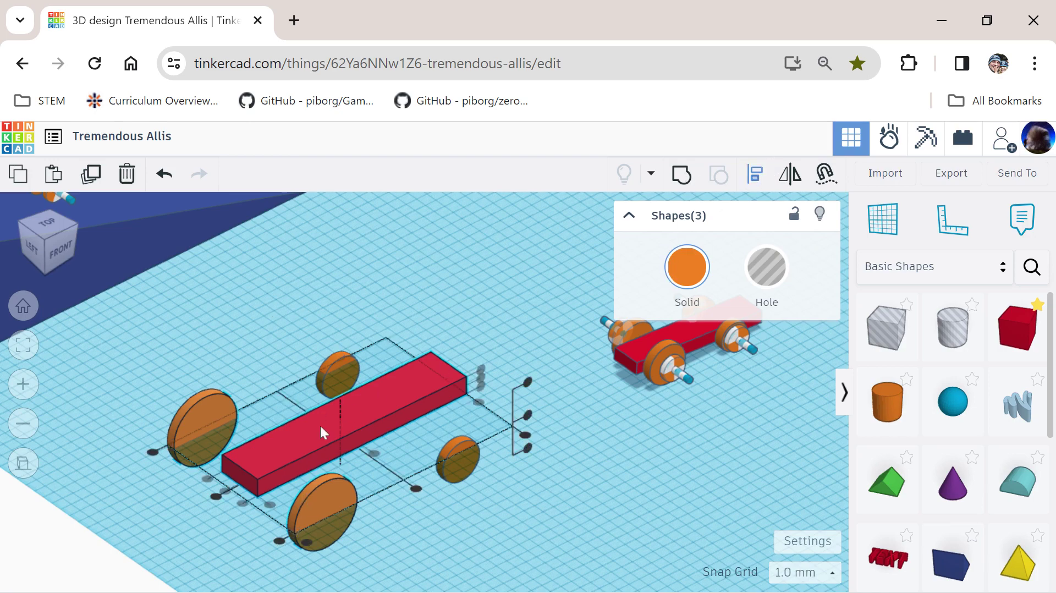
left_click(481, 379)
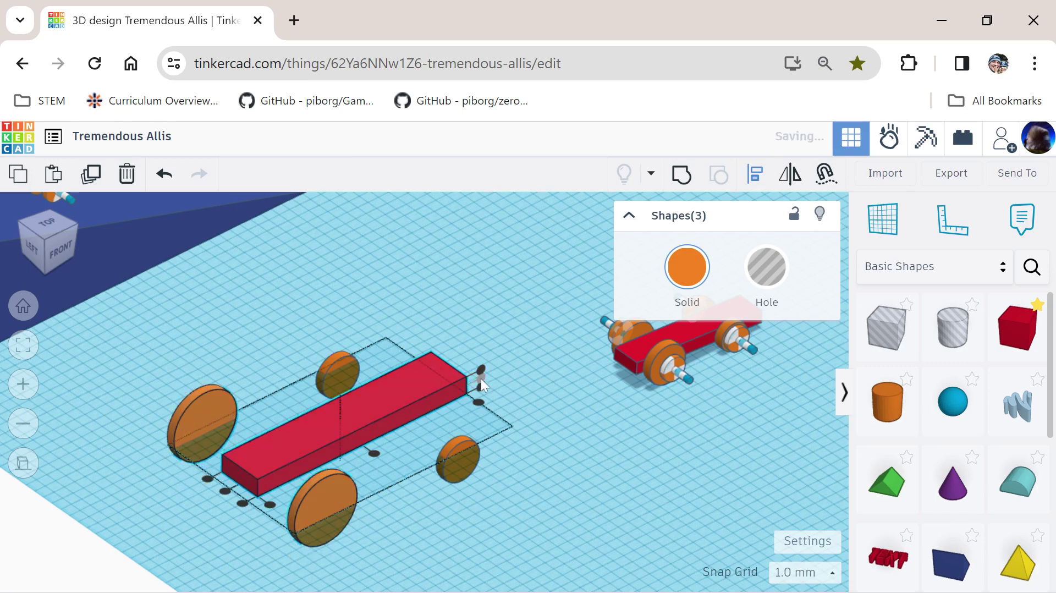
Align the two small wheels to the mid-height of the red box, using the box as the reference
right_click_drag(398, 521, 419, 505)
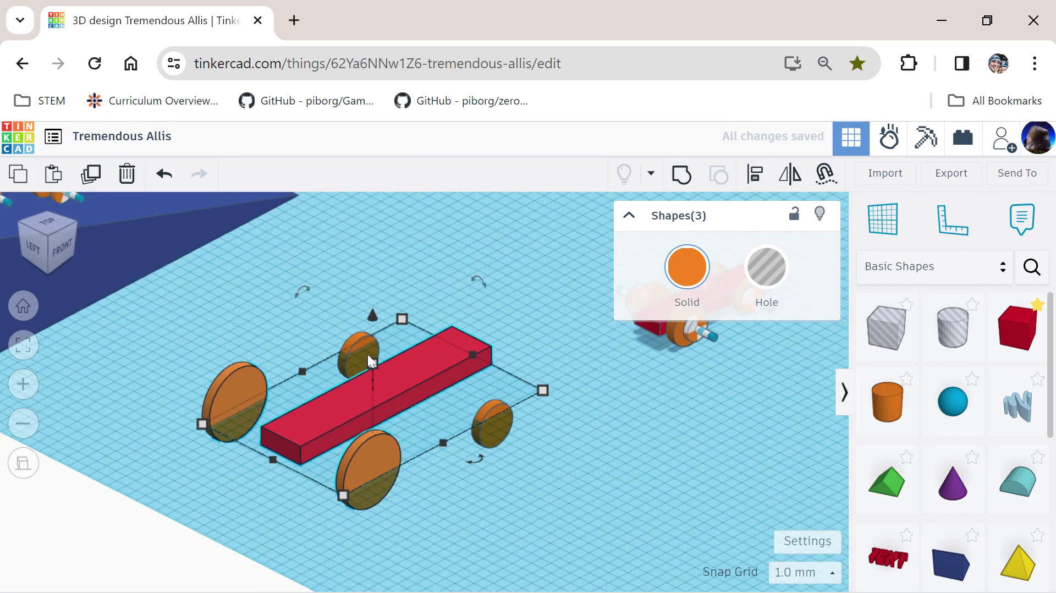
left_click(370, 347)
left_click(361, 345)
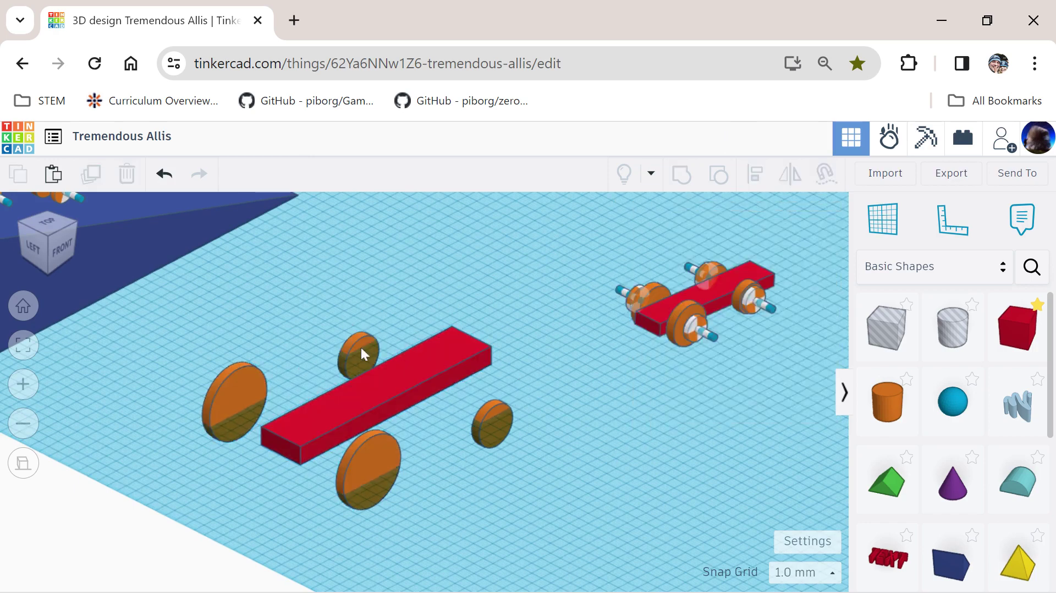
left_click(486, 418, "shift")
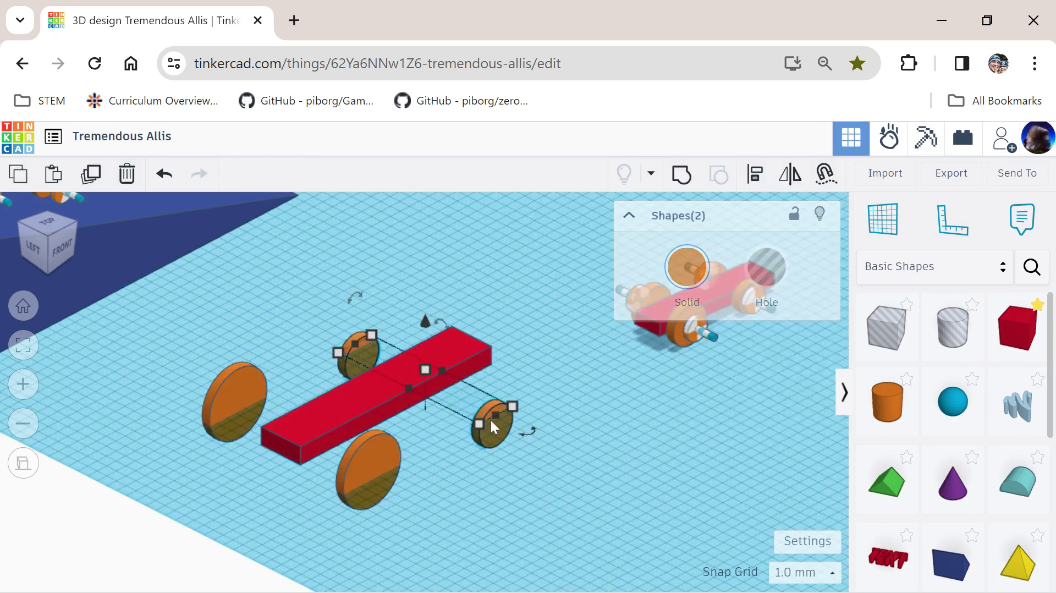
left_click(457, 352, "shift")
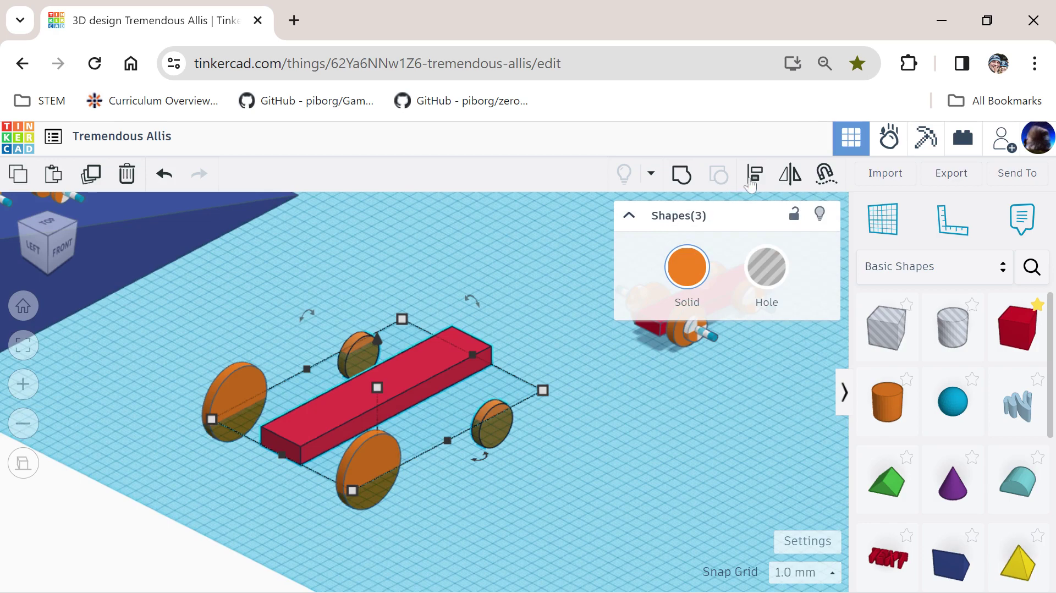
left_click(750, 178)
left_click(432, 364)
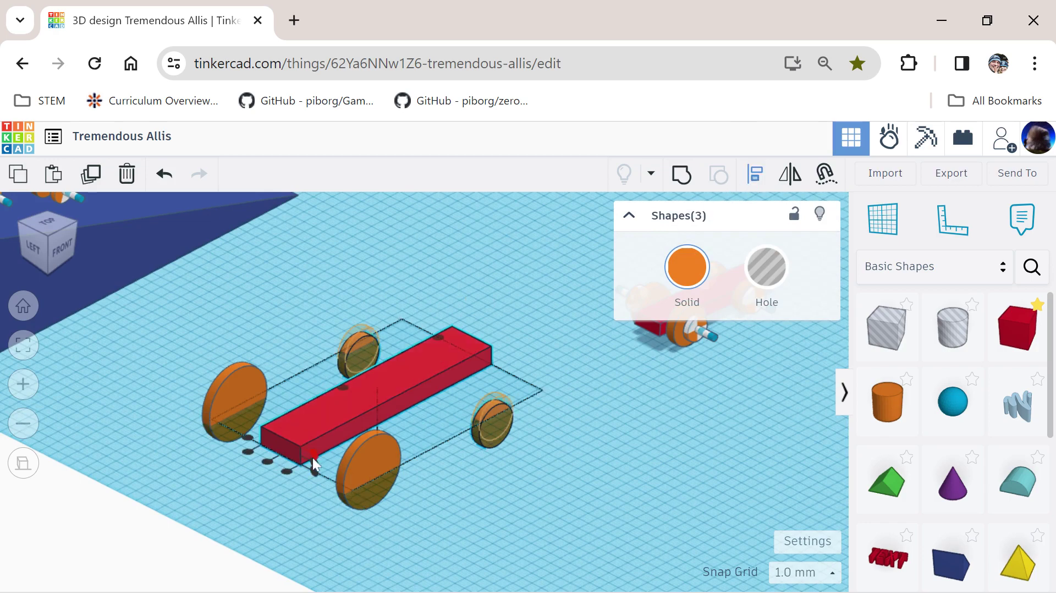
left_click(313, 464)
left_click(486, 468)
Move the large and small wheels on the far side together against the side of the red box
right_click_drag(490, 469, 560, 465)
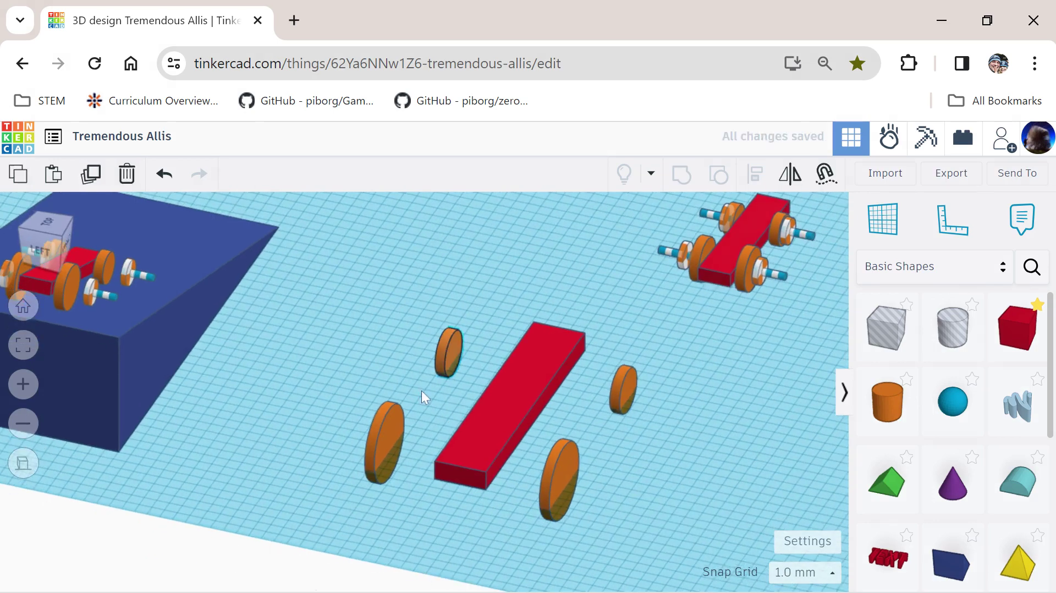
left_click(449, 352)
left_click(383, 447, "shift")
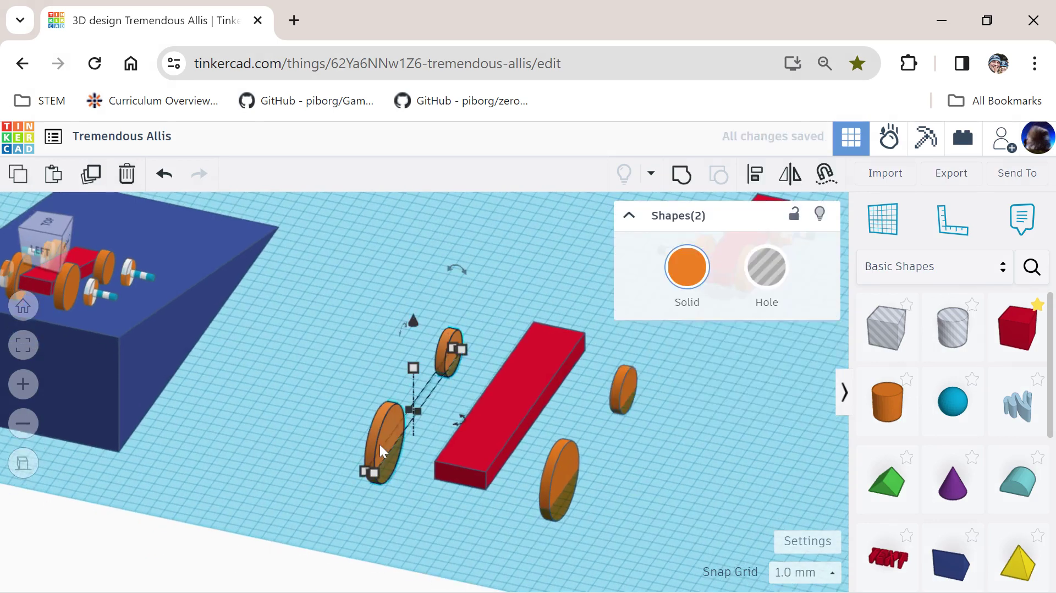
left_click_drag(379, 444, 510, 442)
right_click_drag(510, 442, 603, 418)
Nudge the large and small wheels on the near side together against the side of the red box
left_click(596, 394)
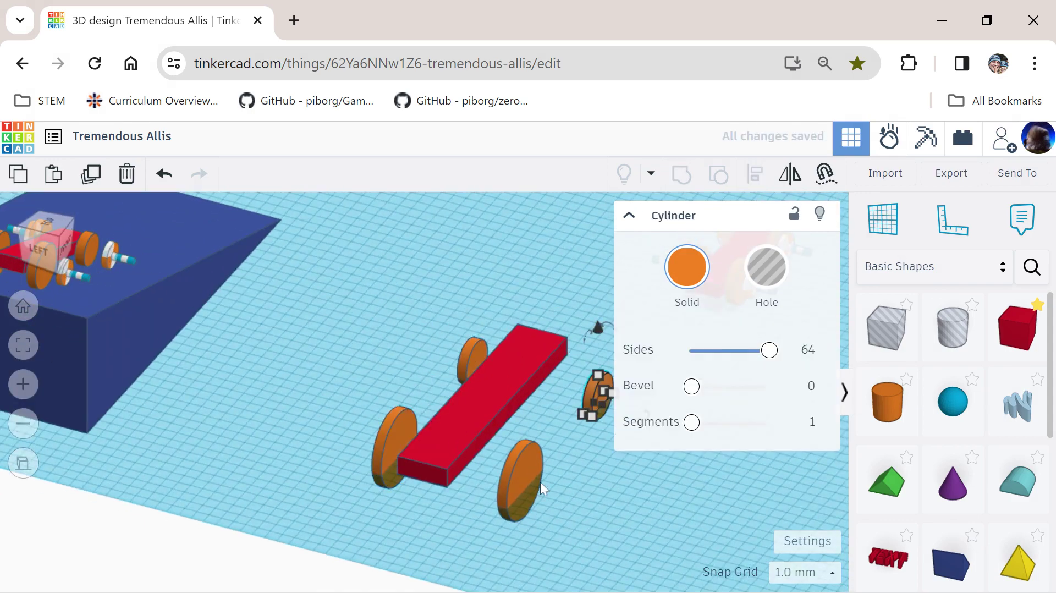
left_click(512, 482, "shift")
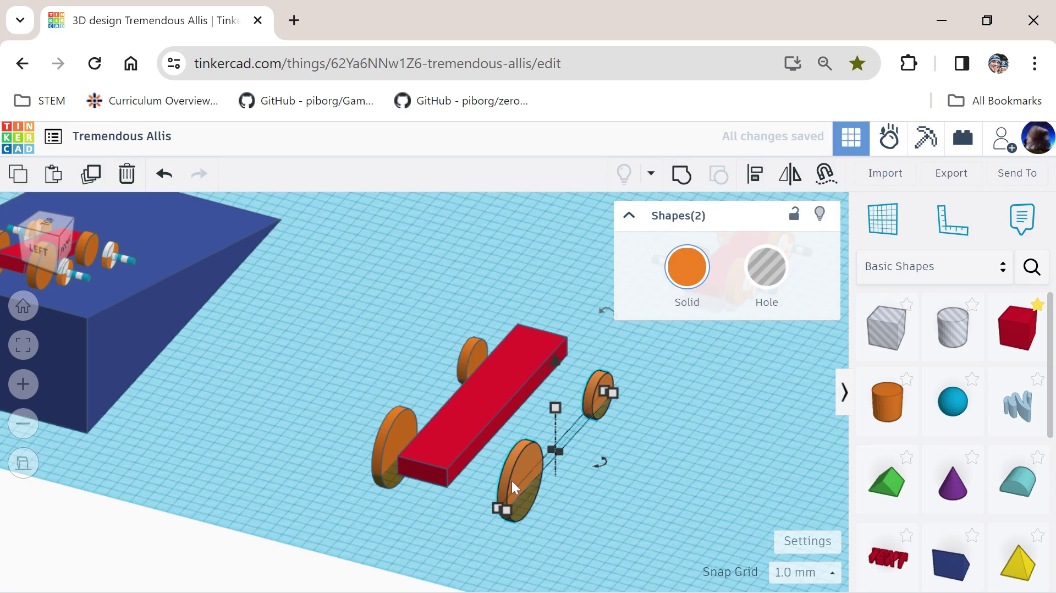
key("Left")
key("Left")
key("Left")
key("Left")
key("Left")
Select the whole car, body and four wheels, and raise it so the wheels sit above the workplane
right_click_drag(505, 482, 208, 356)
left_click_drag(185, 327, 419, 464)
left_click_drag(299, 335, 298, 317)
left_click(331, 468)
right_click_drag(331, 468, 414, 456)
scroll(414, 455, "up", 2)
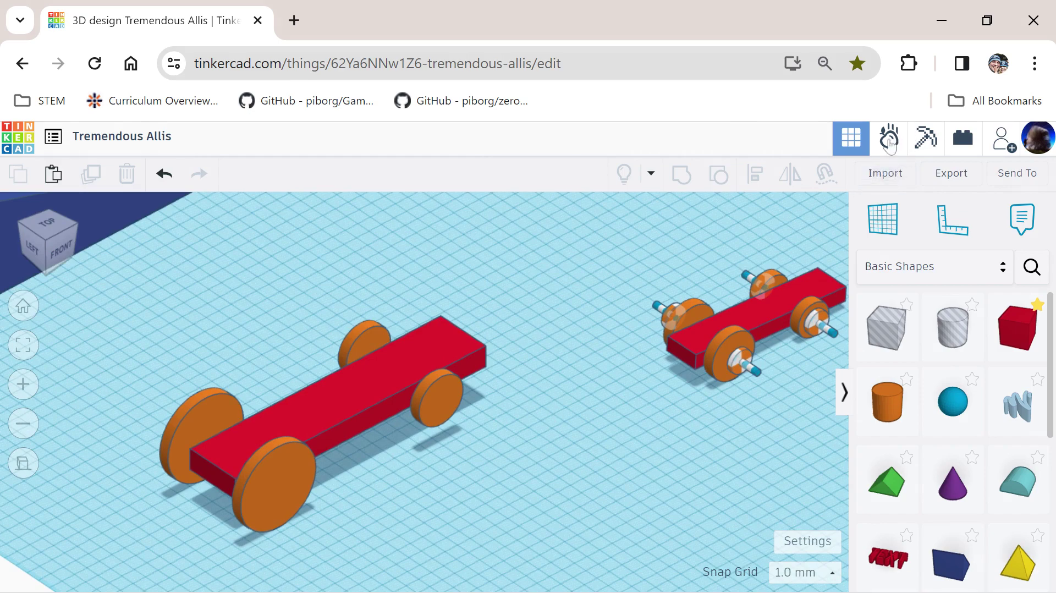
In the physics simulation workspace, place four axle connectors around the car, one near each wheel, and return to 3D design
left_click(889, 142)
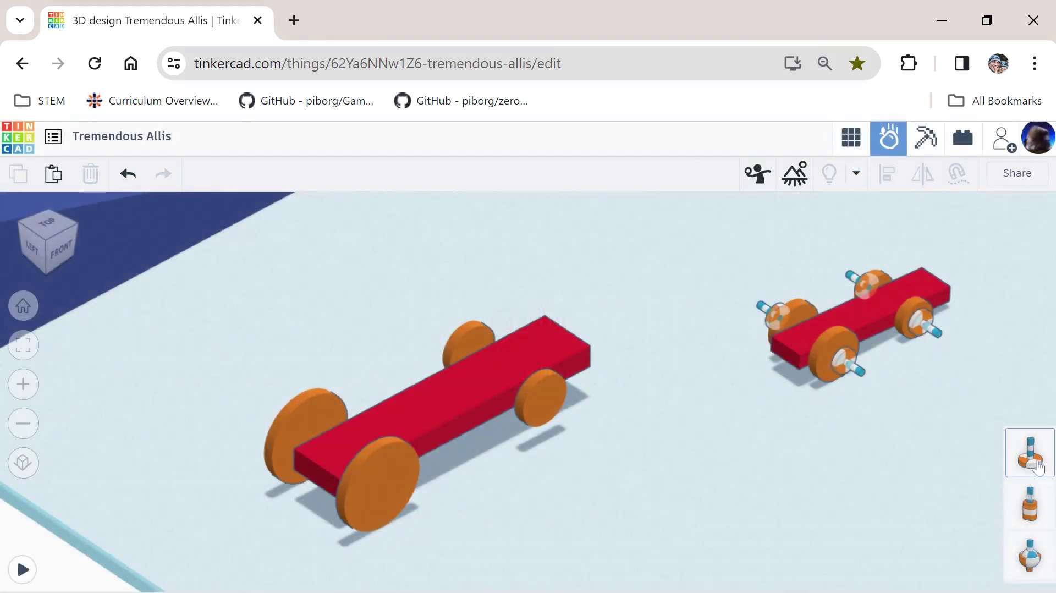
left_click_drag(1039, 467, 468, 537)
left_click_drag(1031, 452, 605, 456)
left_click_drag(1030, 452, 256, 399)
left_click_drag(1031, 453, 435, 330)
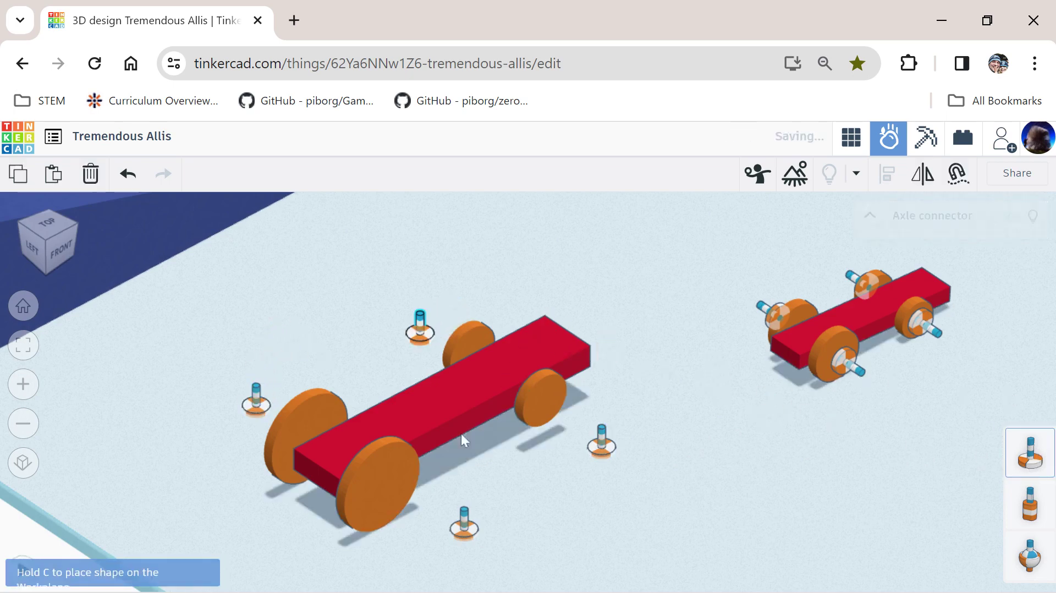
left_click(512, 522)
scroll(512, 521, "up", 1)
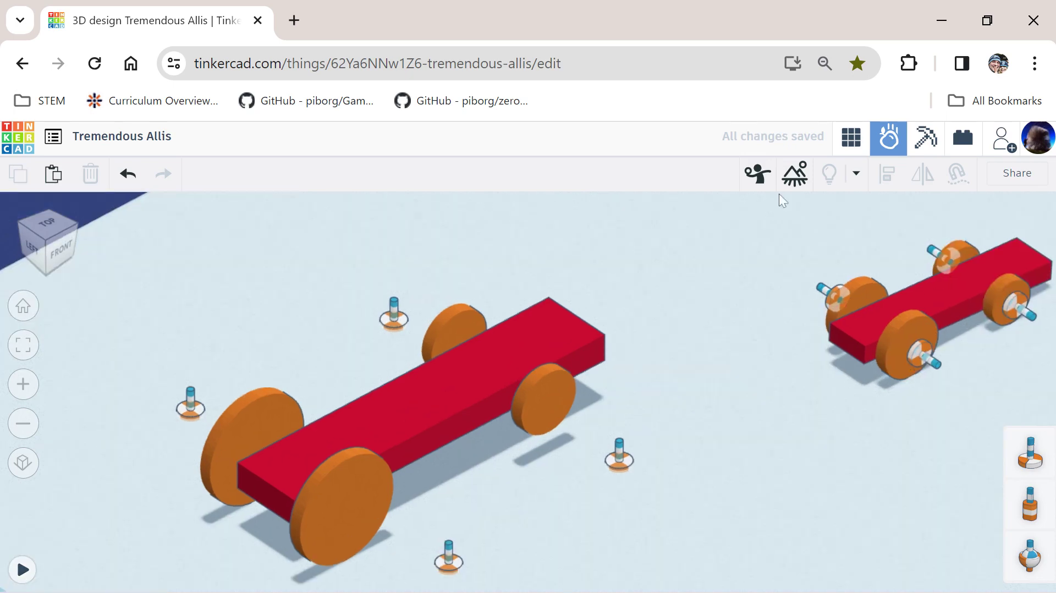
left_click(851, 138)
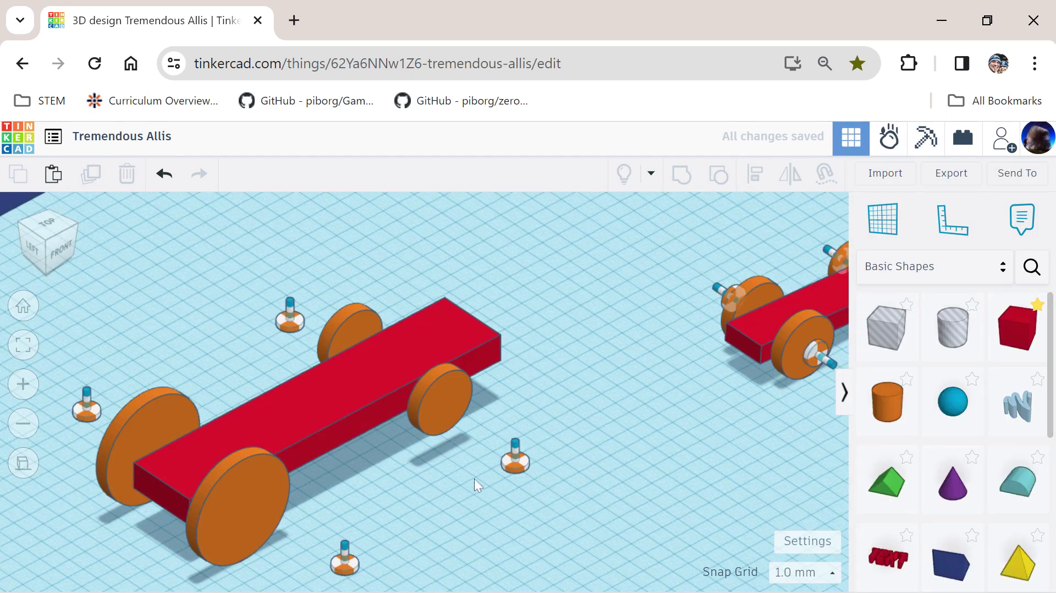
Rotate the two near-side axle connectors together onto their sides so their pins point outward, away from the car
scroll(474, 479, "down", 2)
left_click(398, 462)
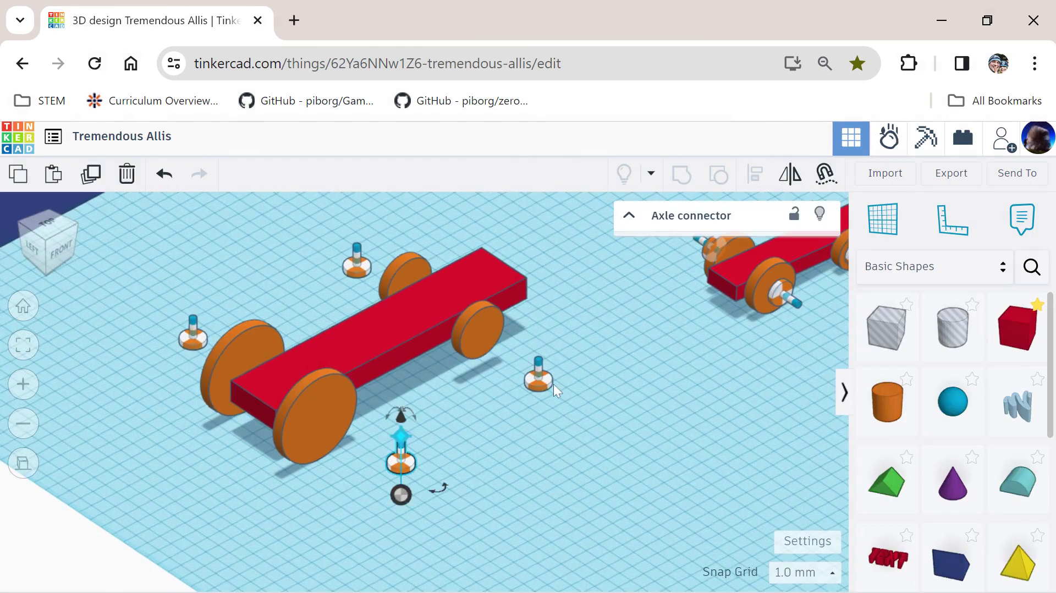
left_click(545, 380, "shift")
left_click_drag(545, 338, 596, 417)
left_click(695, 404)
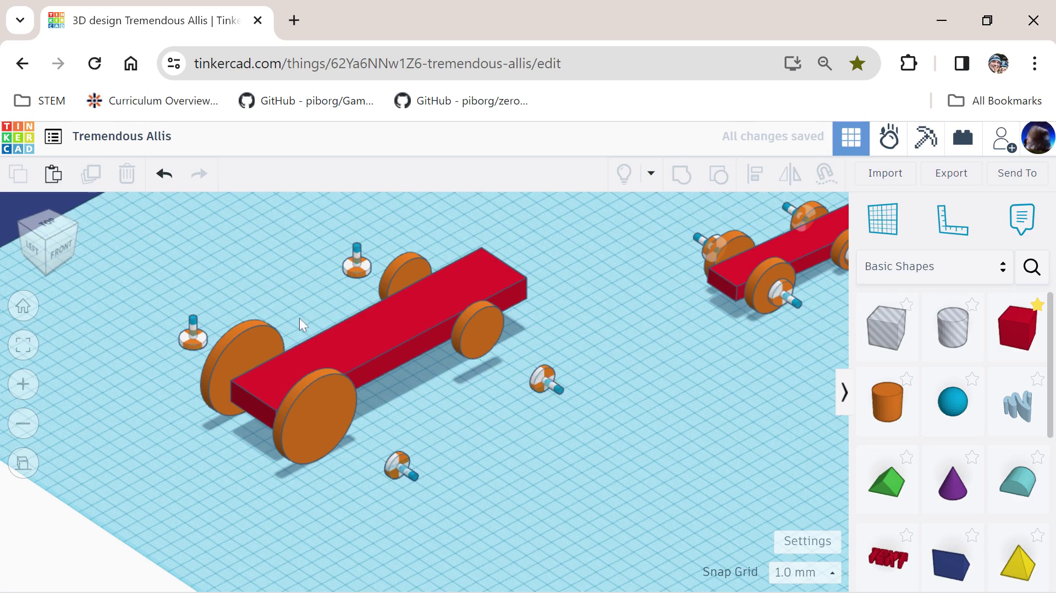
Rotate the two far-side axle connectors together by -90° so their pins point outward, away from the car
left_click(192, 333)
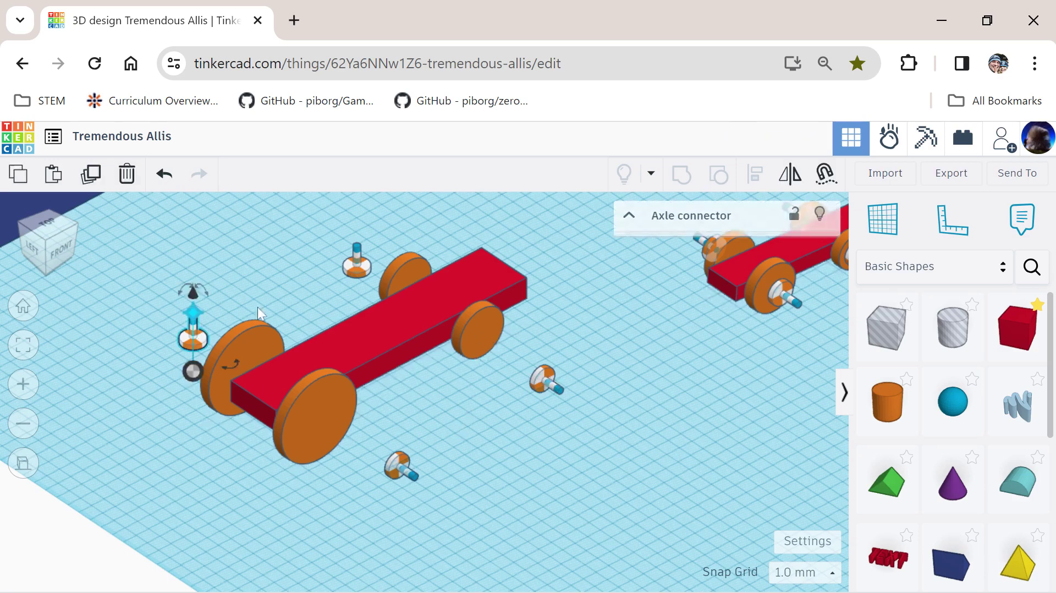
left_click(357, 263, "shift")
left_click_drag(351, 213, 313, 252)
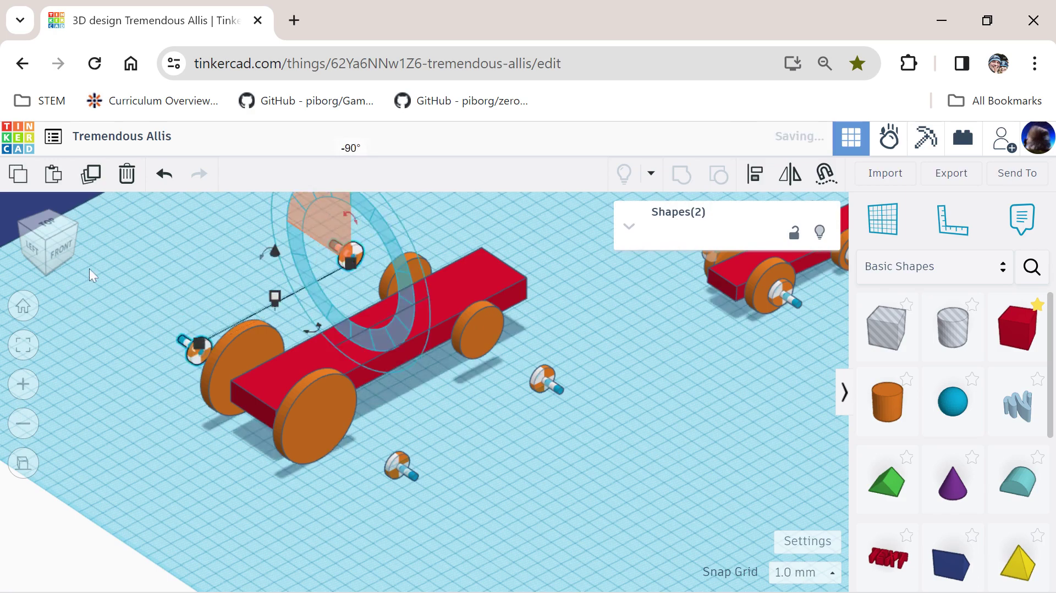
left_click(133, 281)
Align the near-side axle connector with the centre of the near large wheel, in height and along the car's length
left_click(398, 468)
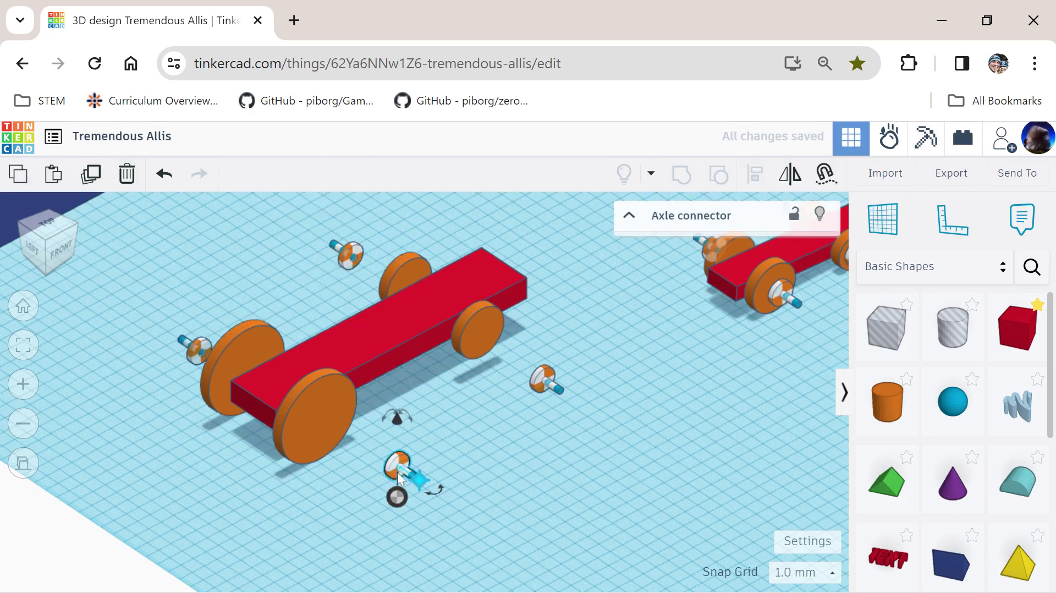
left_click(317, 438, "shift")
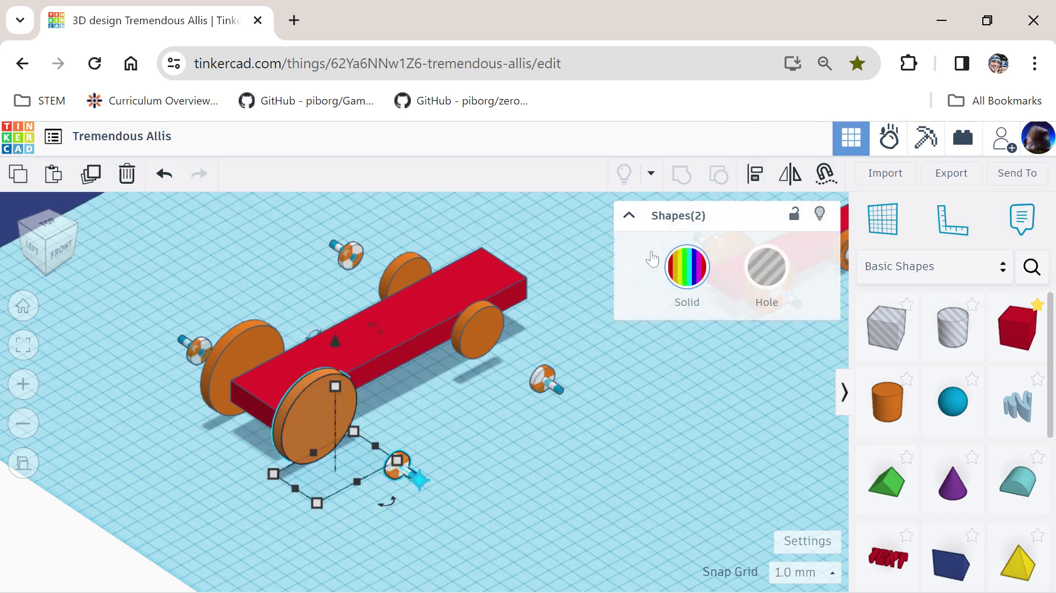
left_click(751, 185)
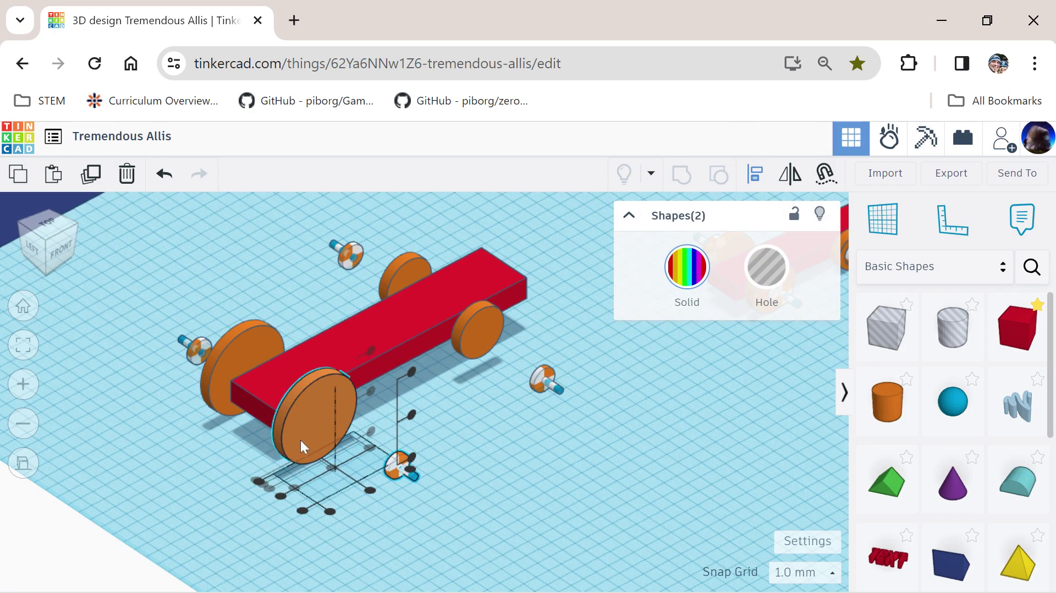
left_click(369, 391)
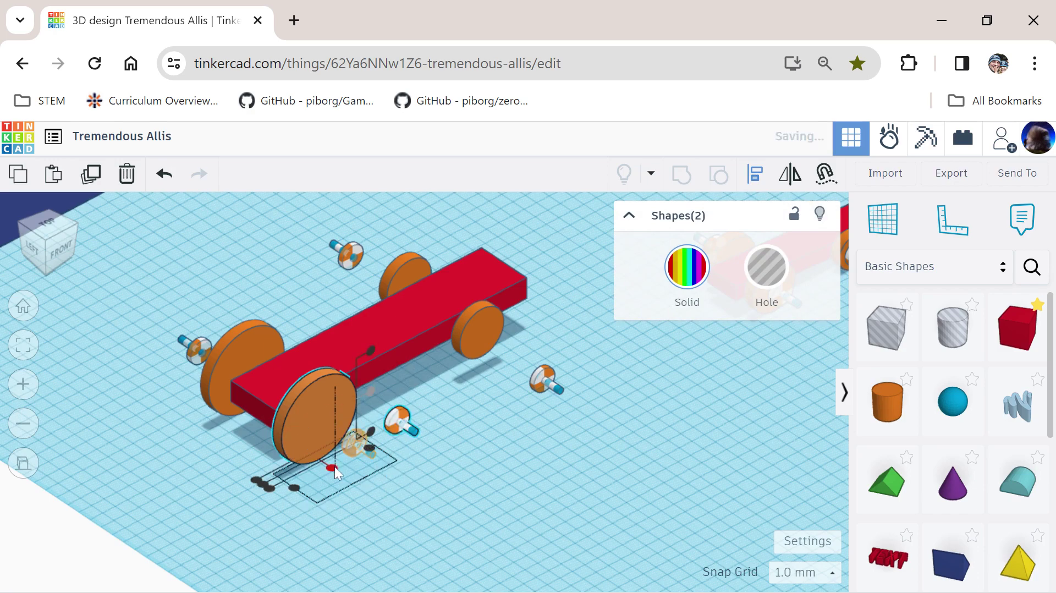
left_click(333, 469)
left_click(357, 486)
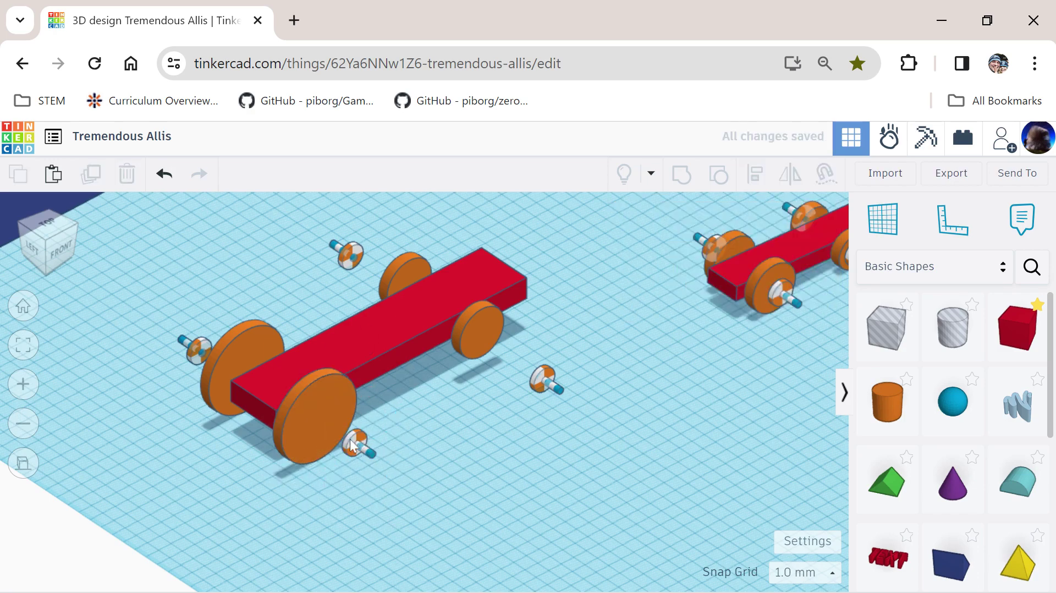
Link the axle connector beside the near large wheel to that wheel and to the red body
scroll(384, 519, "up", 5)
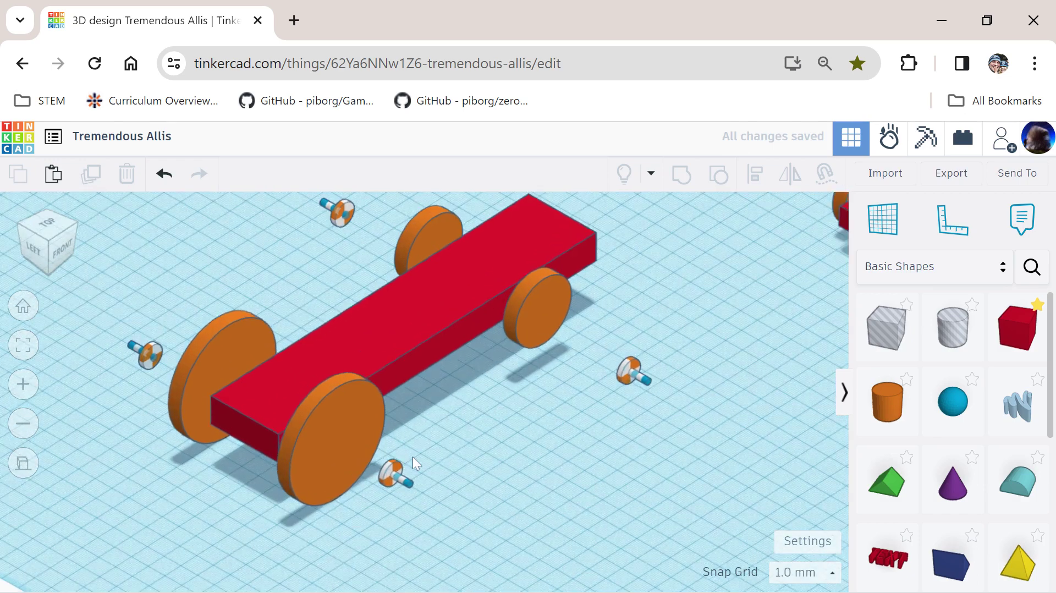
left_click(382, 503)
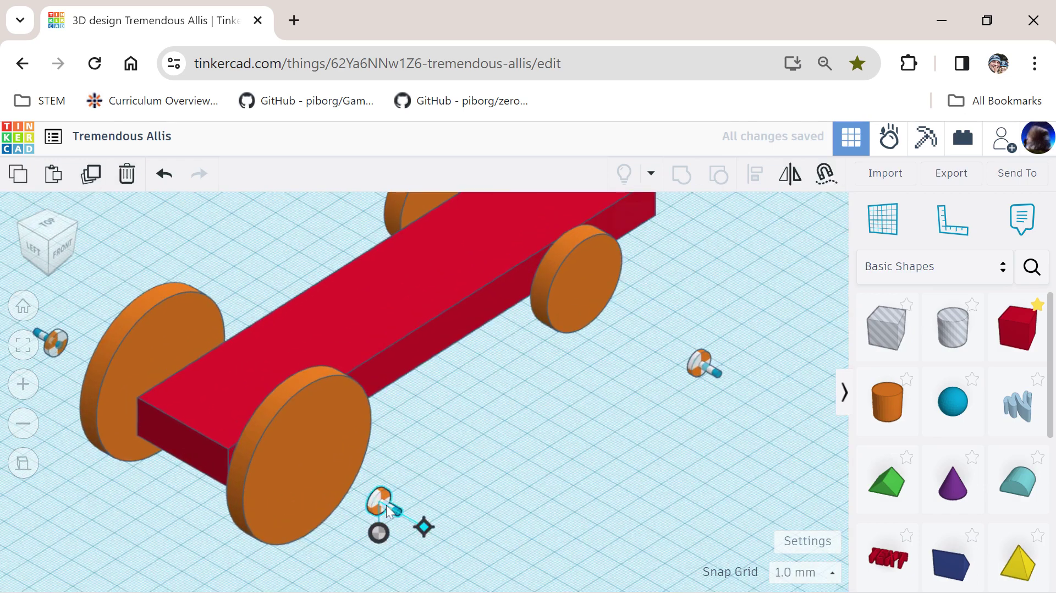
left_click_drag(380, 535, 288, 520)
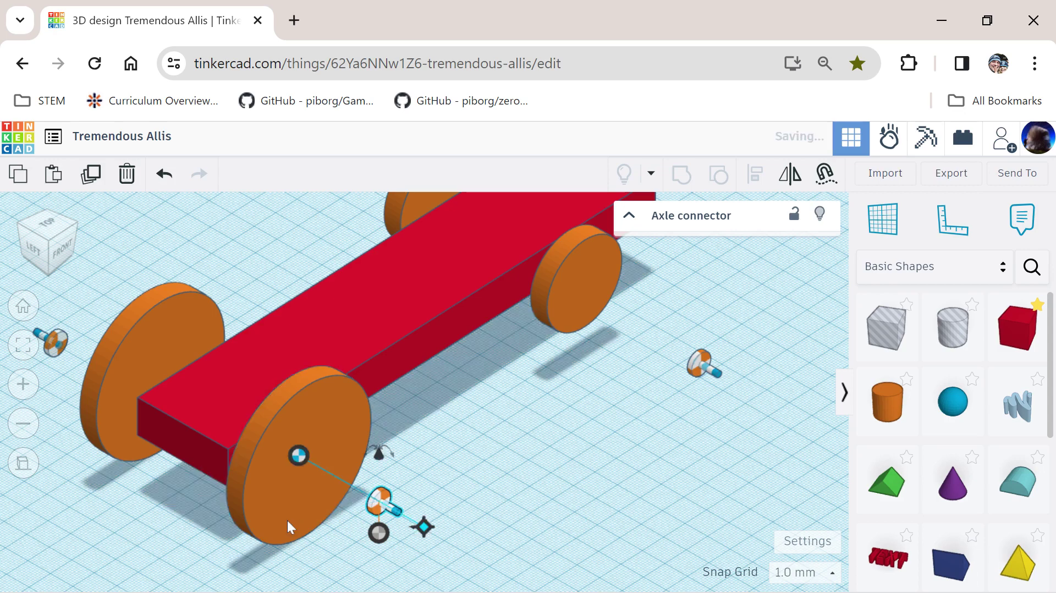
left_click_drag(376, 533, 401, 340)
left_click_drag(413, 376, 378, 341)
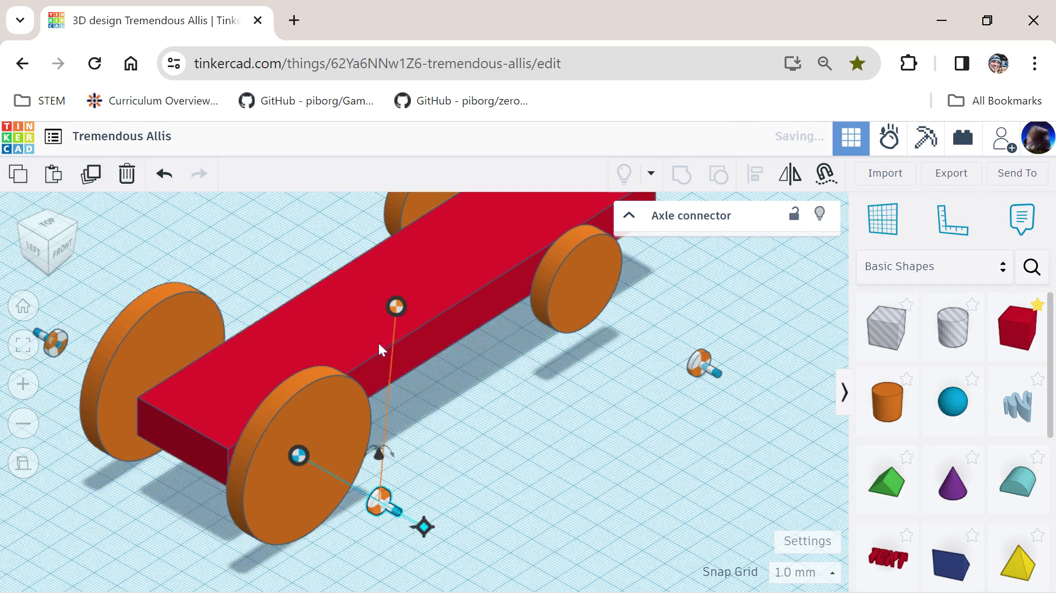
left_click(489, 435)
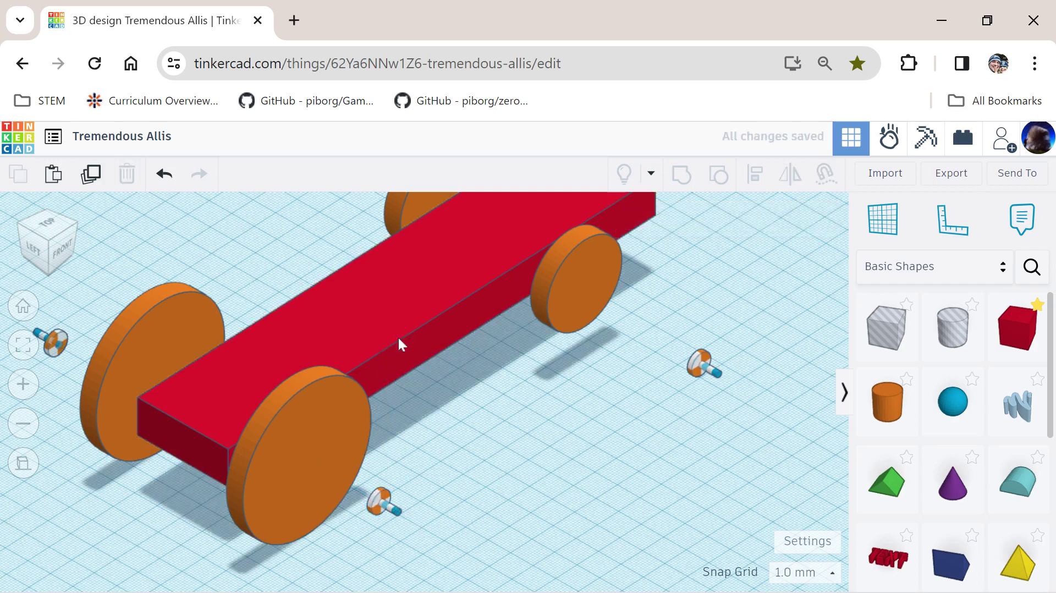
Align the axle connector beside the near small wheel with that wheel's centre in height and along the car's length
left_click(694, 364)
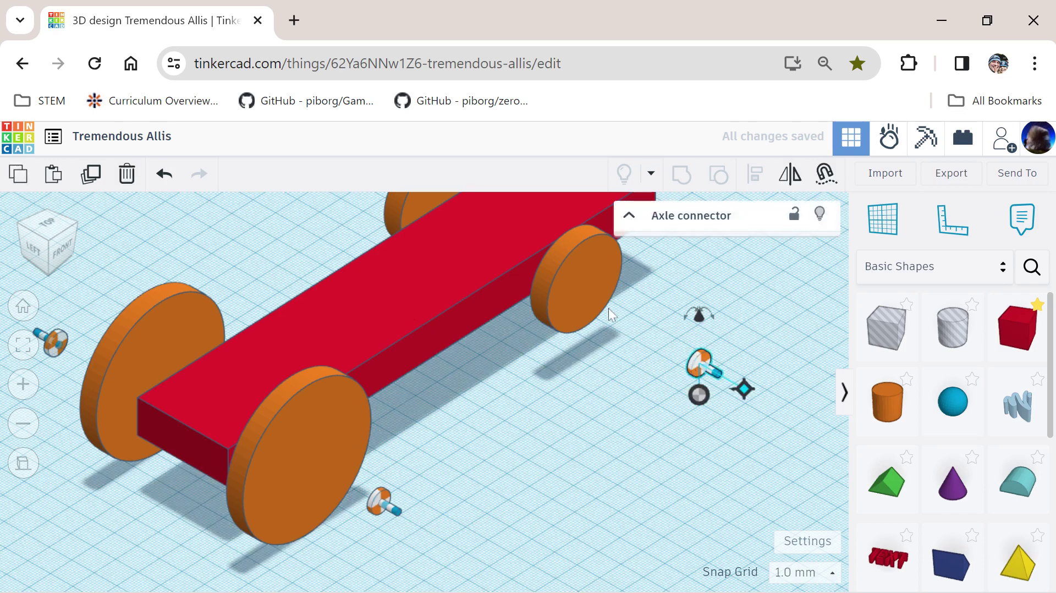
left_click(569, 304, "shift")
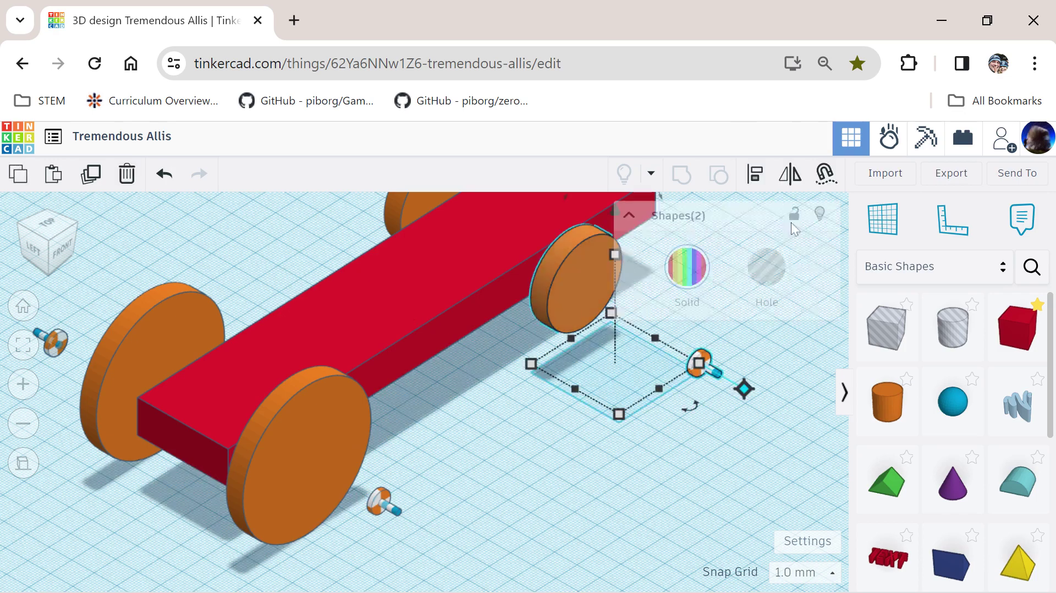
left_click(599, 297)
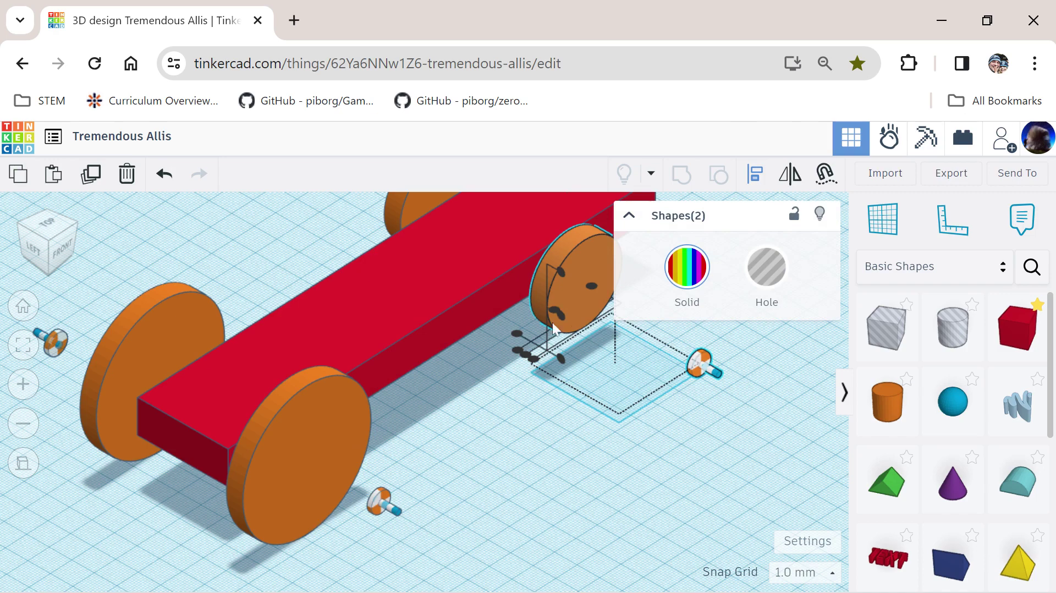
scroll(479, 386, "up", 3)
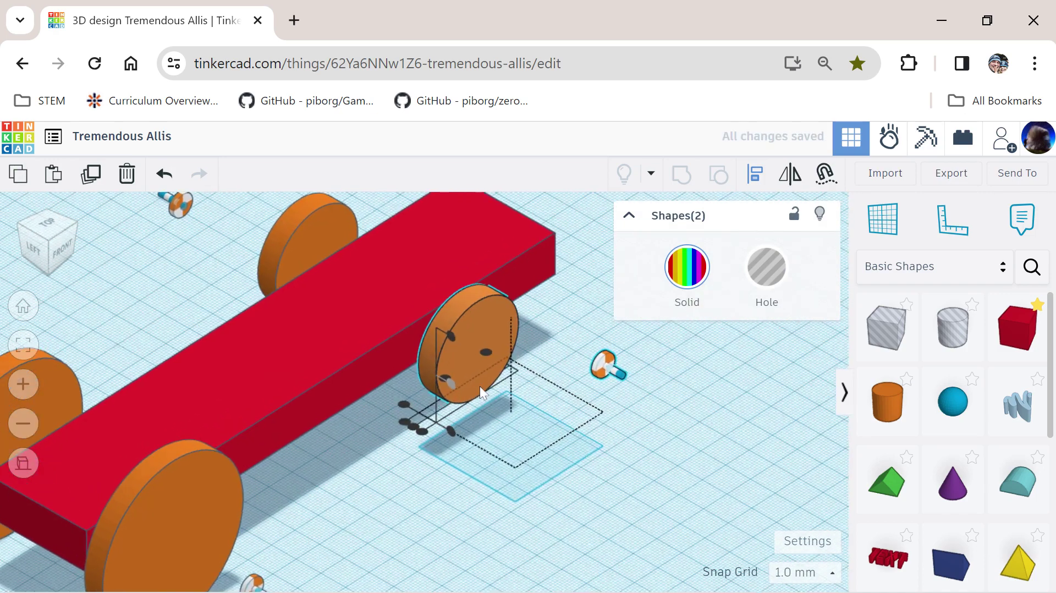
right_click_drag(496, 381, 456, 424)
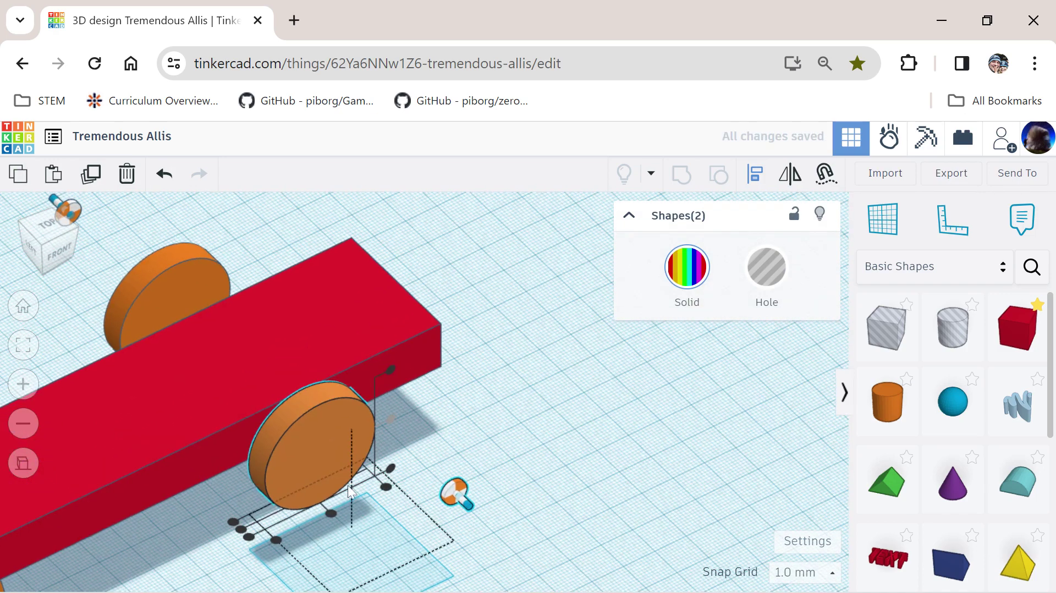
left_click(476, 446)
Link the axle connector beside the near small wheel to that wheel and to the red body
left_click(400, 529)
left_click_drag(383, 557, 311, 445)
left_click_drag(391, 554, 199, 450)
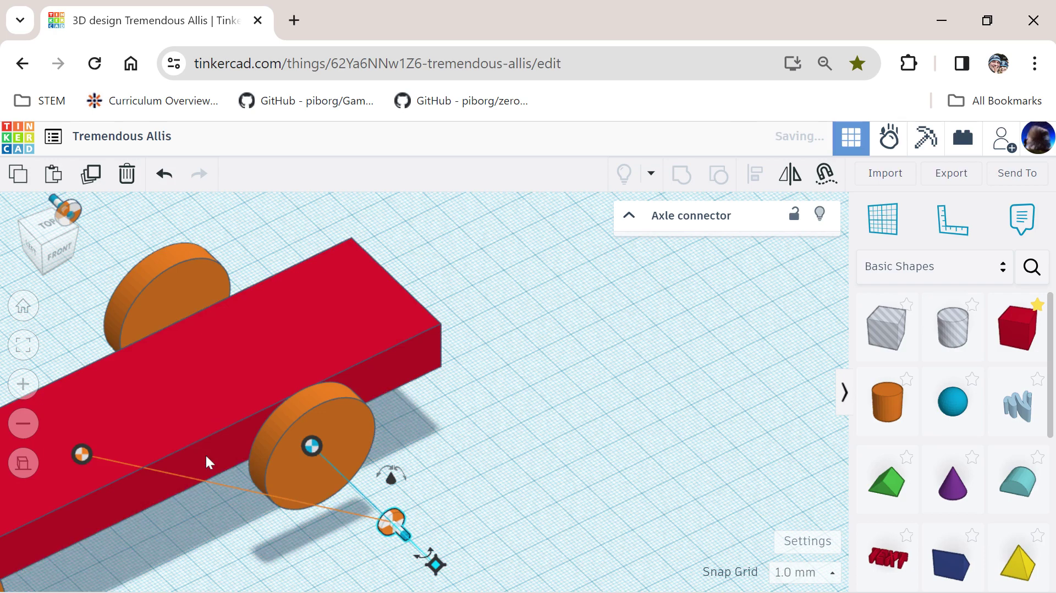
On the car's opposite side, align the axle connector with the small wheel's centre in height and along the car's length
scroll(189, 460, "down", 5)
scroll(397, 429, "down", 2)
right_click_drag(450, 405, 566, 429)
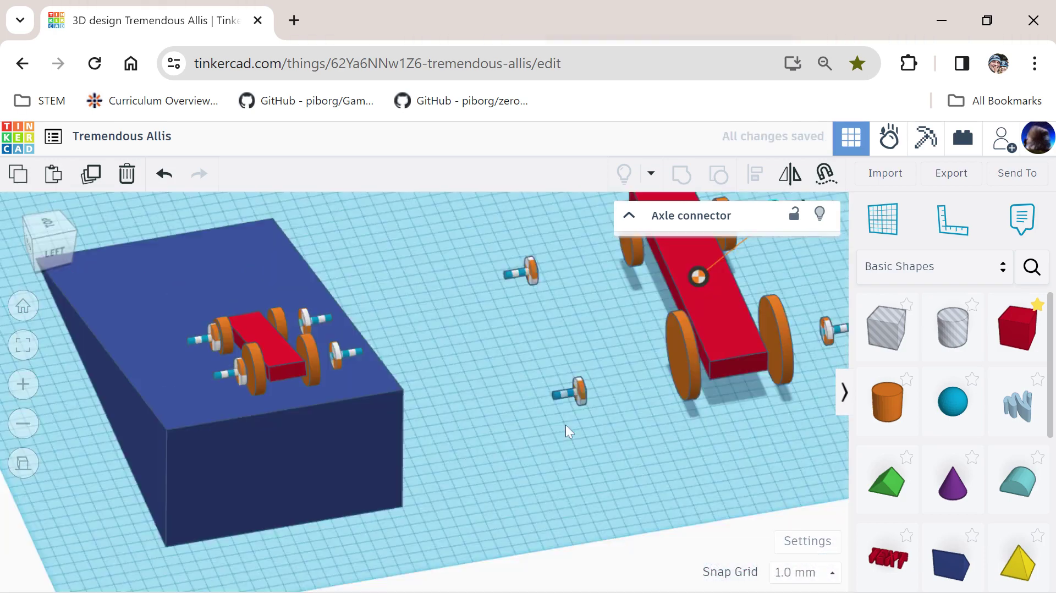
scroll(440, 456, "down", 2)
scroll(583, 334, "down", 3)
middle_click_drag(583, 335, 386, 487)
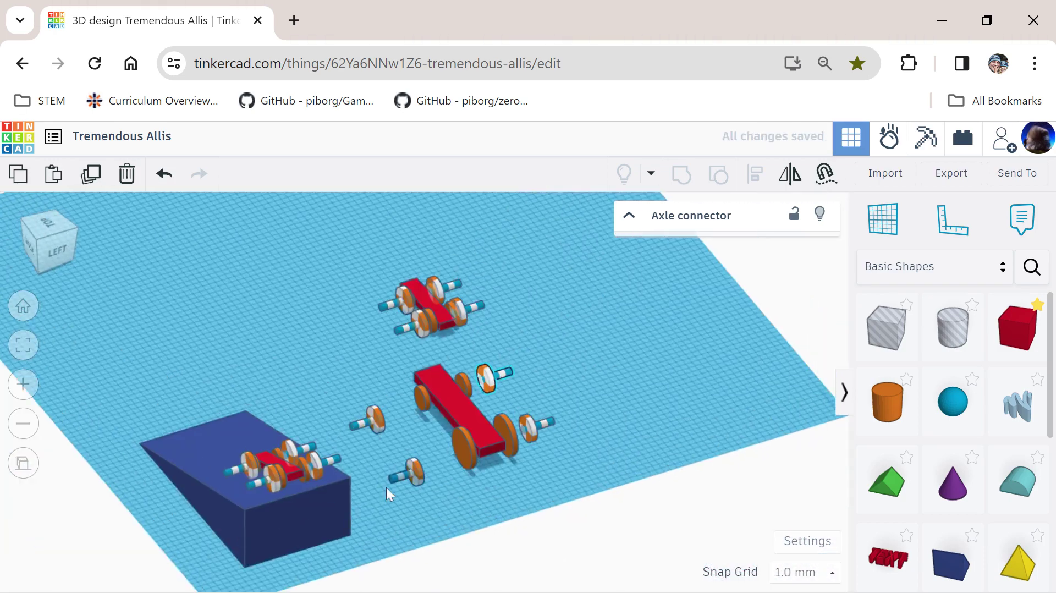
right_click_drag(468, 461, 498, 461)
scroll(421, 430, "up", 5)
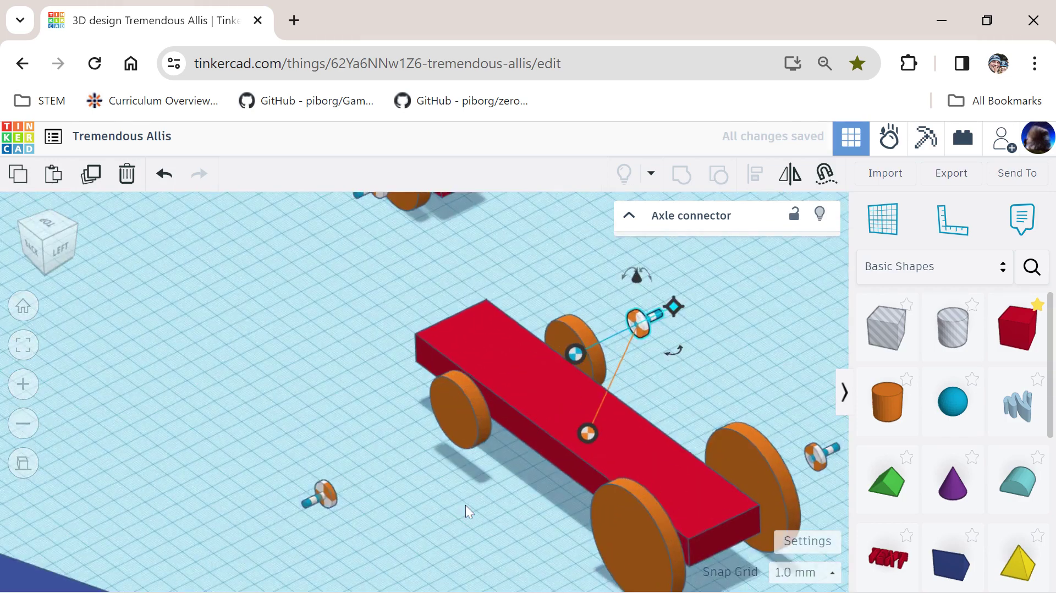
left_click(337, 486)
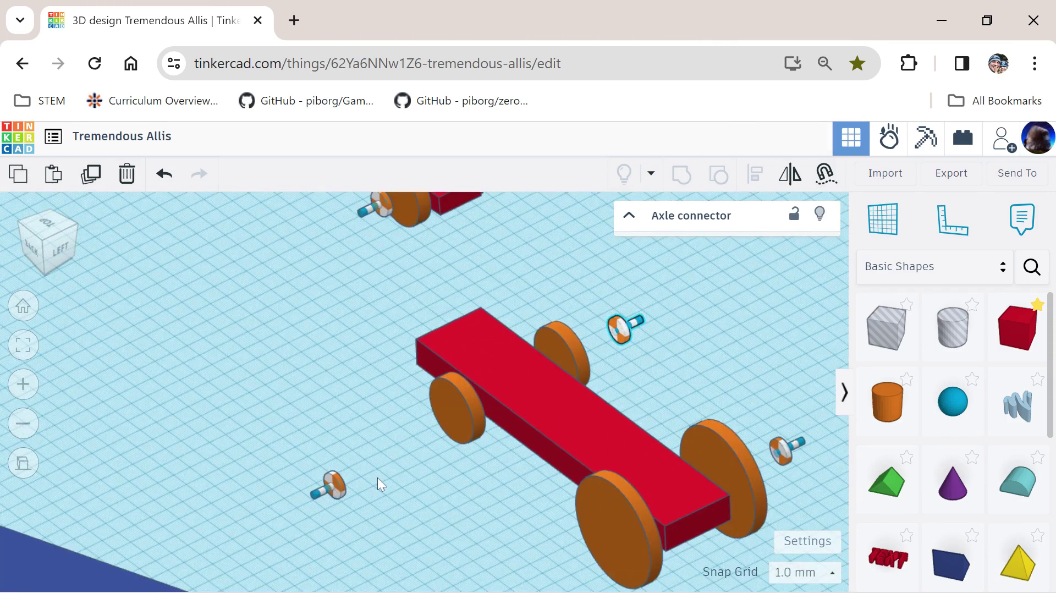
left_click(446, 414, "shift")
key("l")
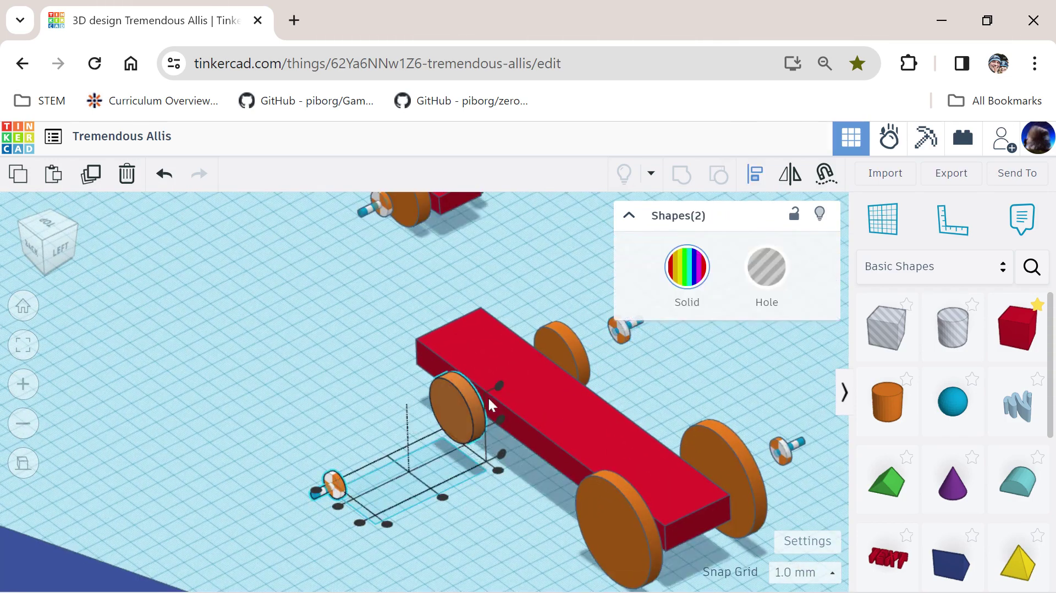
left_click(500, 413)
left_click(450, 509)
Link the axle connector beside the opposite side's small wheel to that wheel and to the red body
left_click(341, 472)
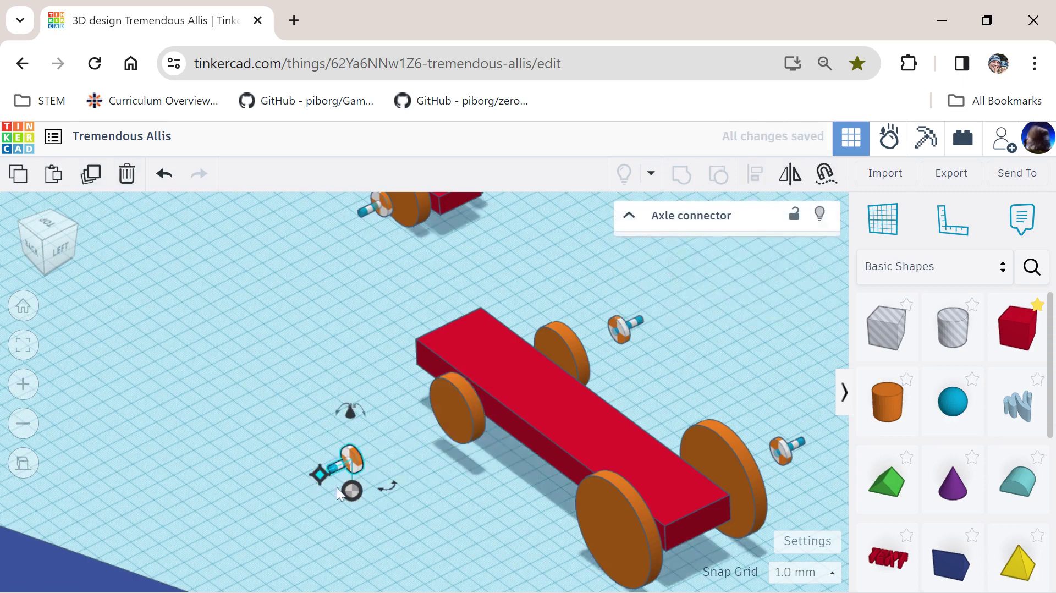
left_click_drag(352, 491, 446, 507)
left_click_drag(473, 416, 473, 416)
left_click_drag(353, 491, 526, 424)
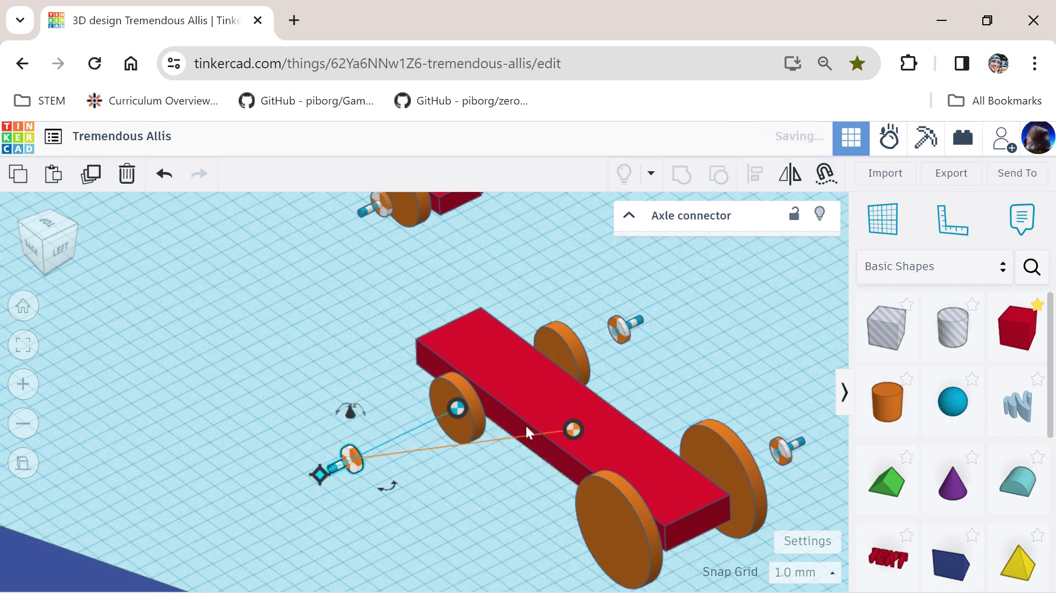
Align the remaining axle connector with the centre of the opposite side's large wheel in height and along the car's length
left_click(598, 536)
scroll(572, 563, "down", 2)
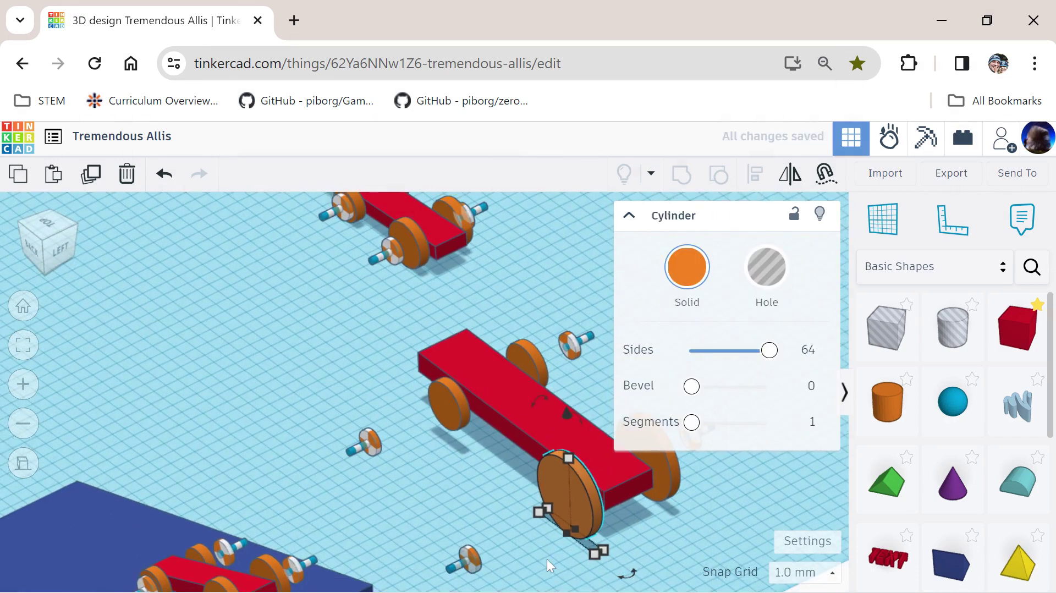
left_click(465, 559, "shift")
left_click(755, 186)
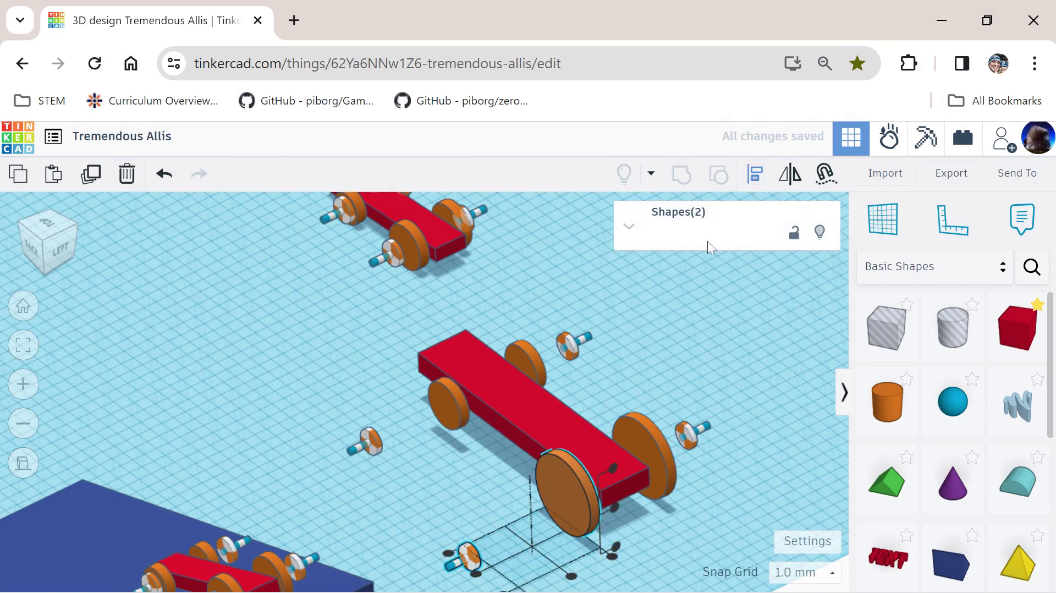
left_click(571, 486)
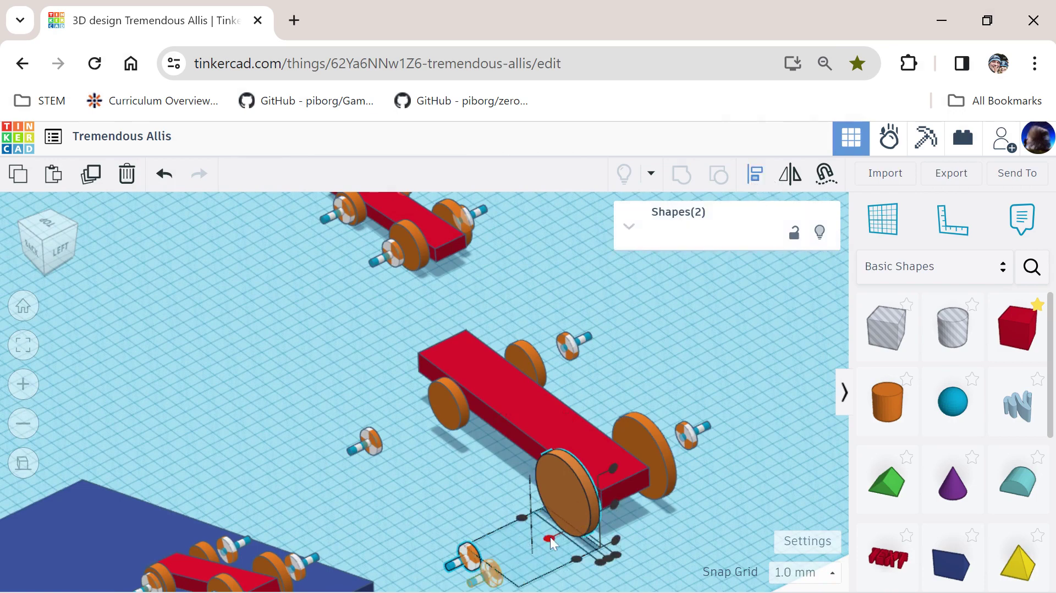
left_click(549, 538)
Link the axle connector beside the opposite side's large wheel to that wheel and to the red body
left_click(491, 529)
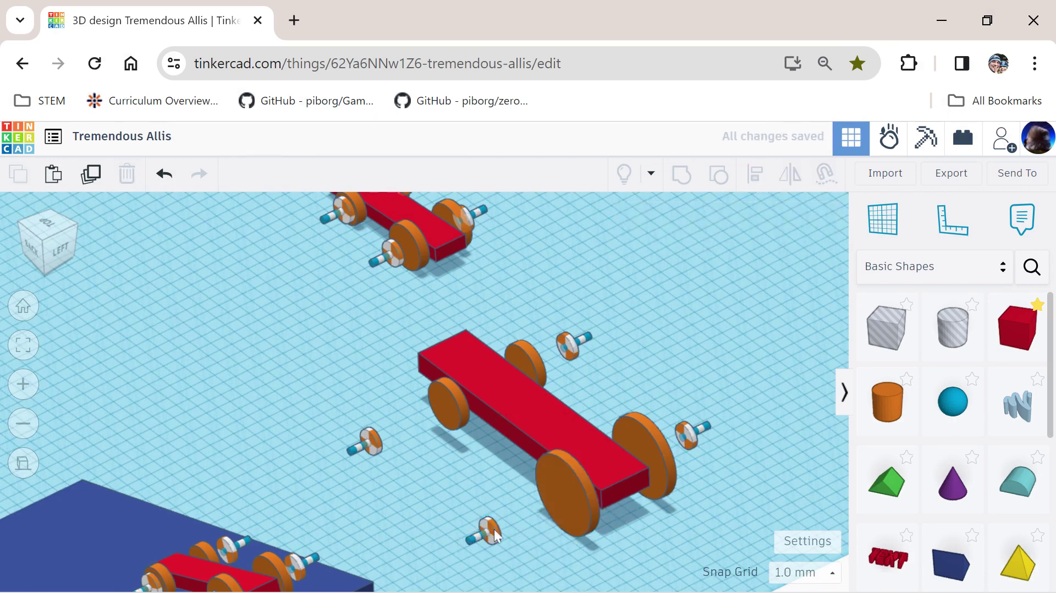
left_click_drag(485, 560, 575, 524)
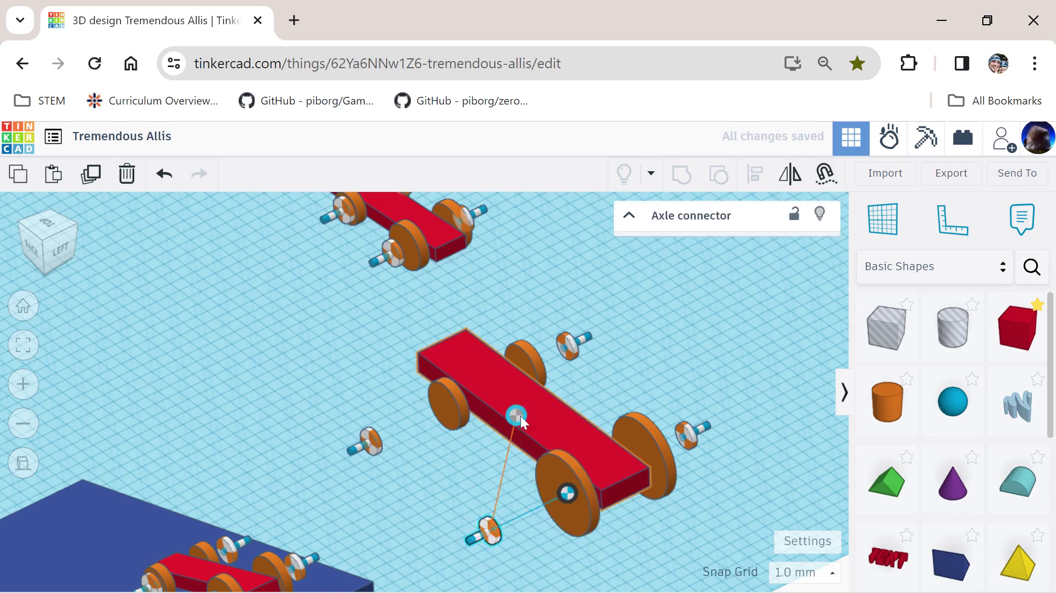
left_click_drag(535, 430, 534, 425)
left_click(415, 491)
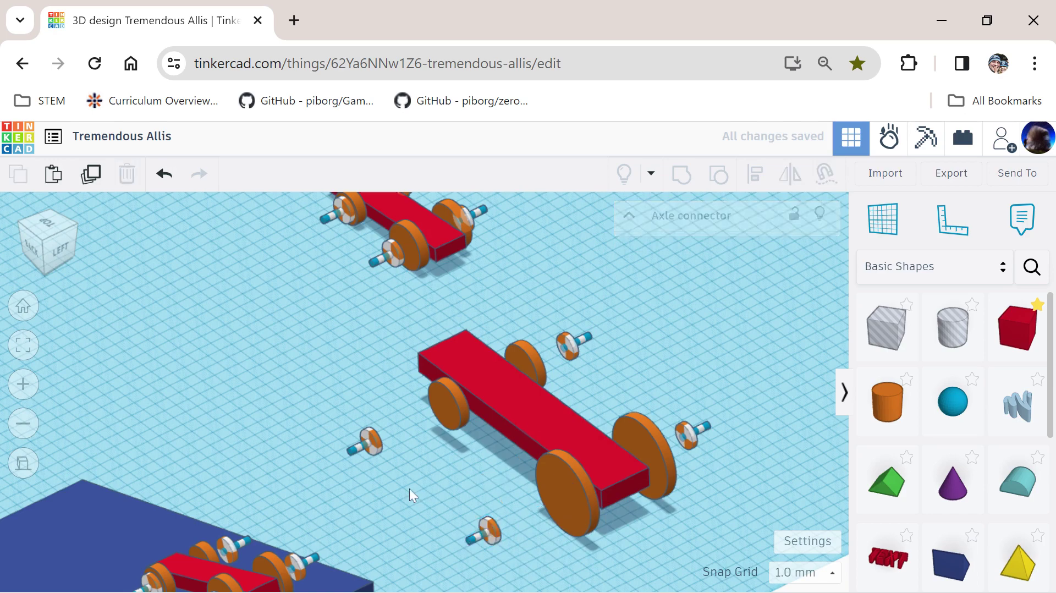
Switch to the physics simulation workspace with the newly connected car in view
right_click_drag(409, 488, 464, 513)
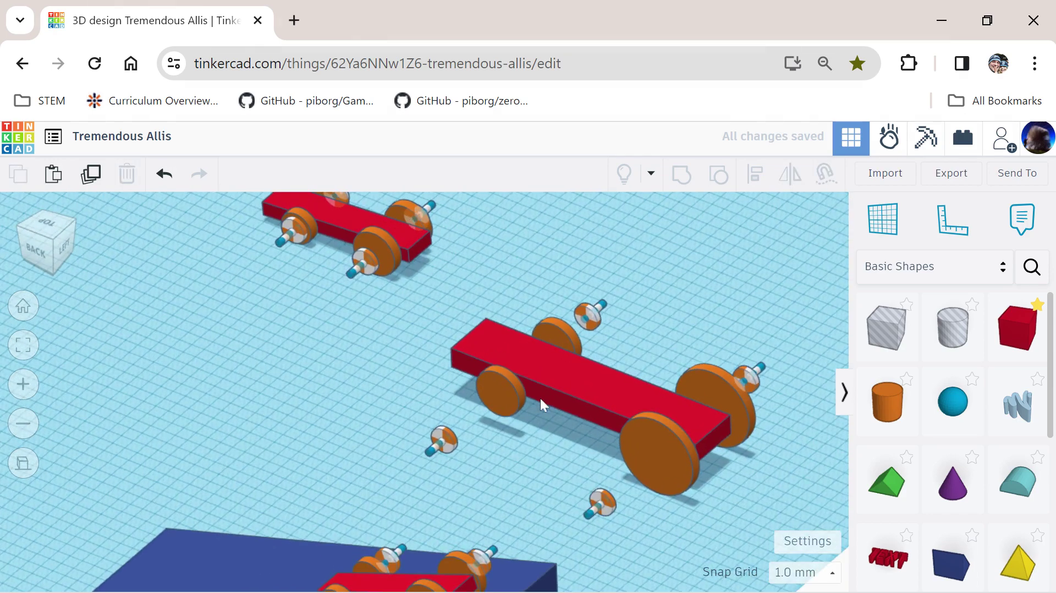
middle_click_drag(577, 375, 379, 402)
scroll(395, 442, "down", 1)
right_click_drag(395, 443, 498, 433)
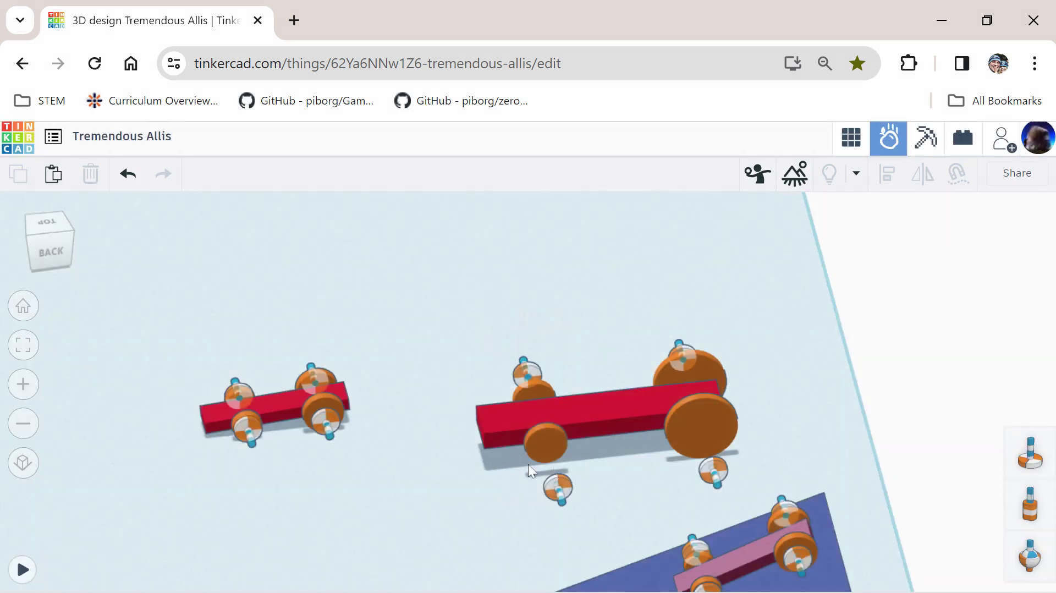
Test the two red cars on level ground by running the simulation and throwing objects at them, and reset the run
right_click_drag(508, 517, 564, 524)
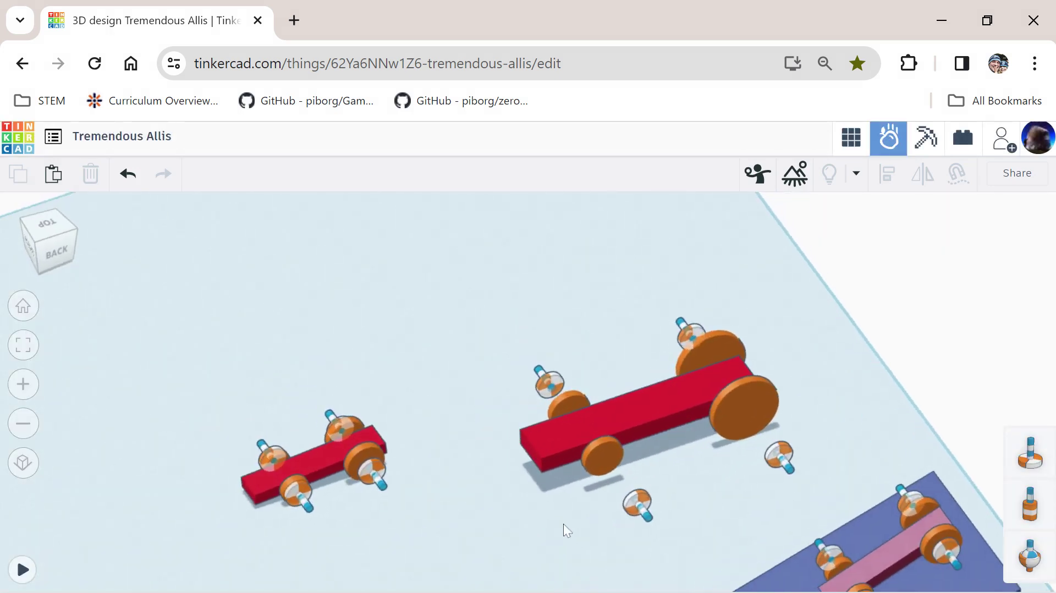
left_click(23, 571)
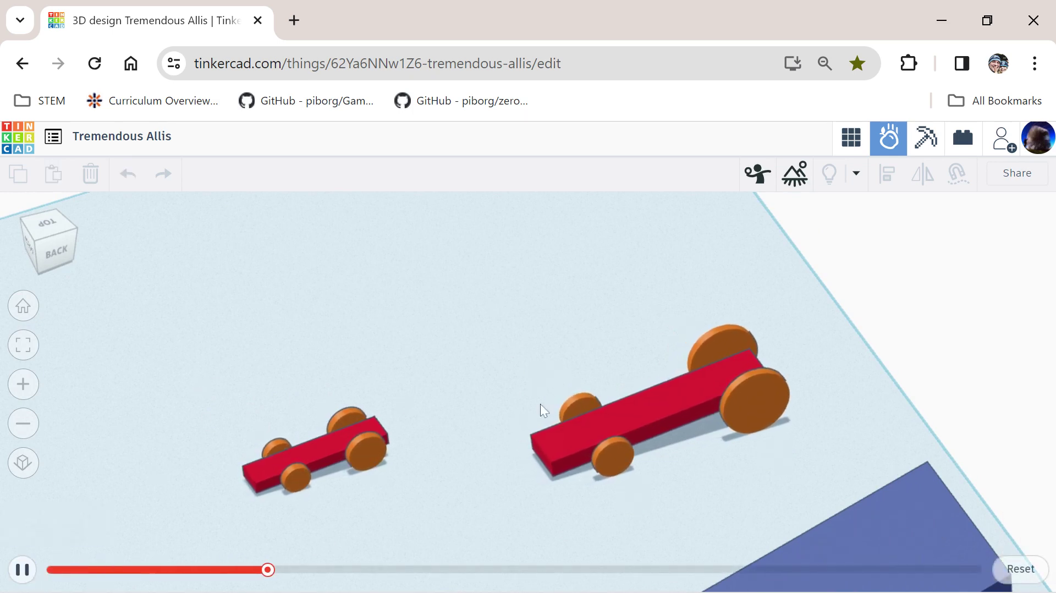
right_click_drag(814, 397, 331, 386)
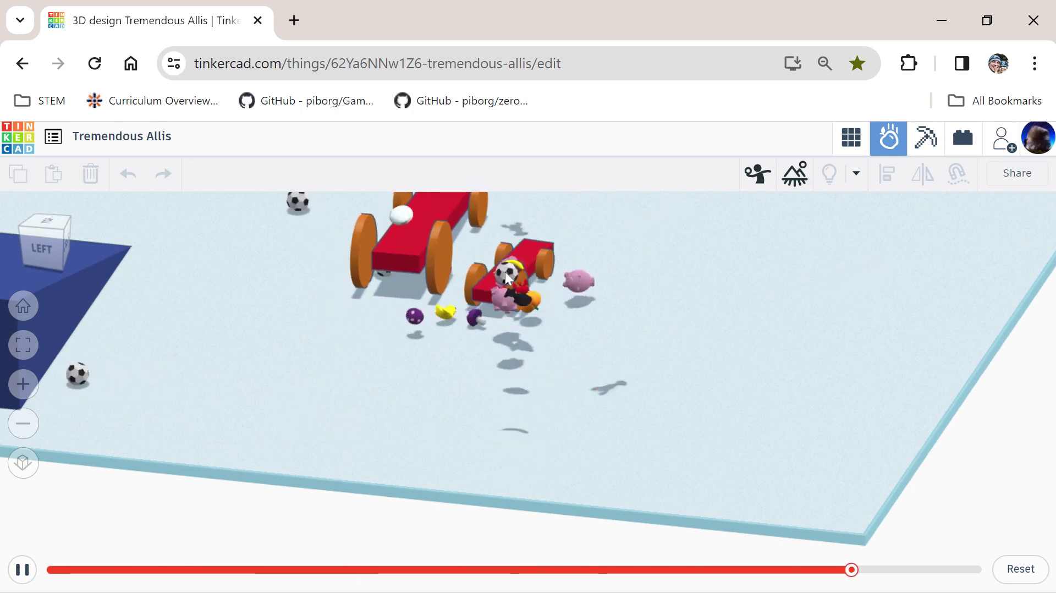
middle_click_drag(540, 249, 569, 408)
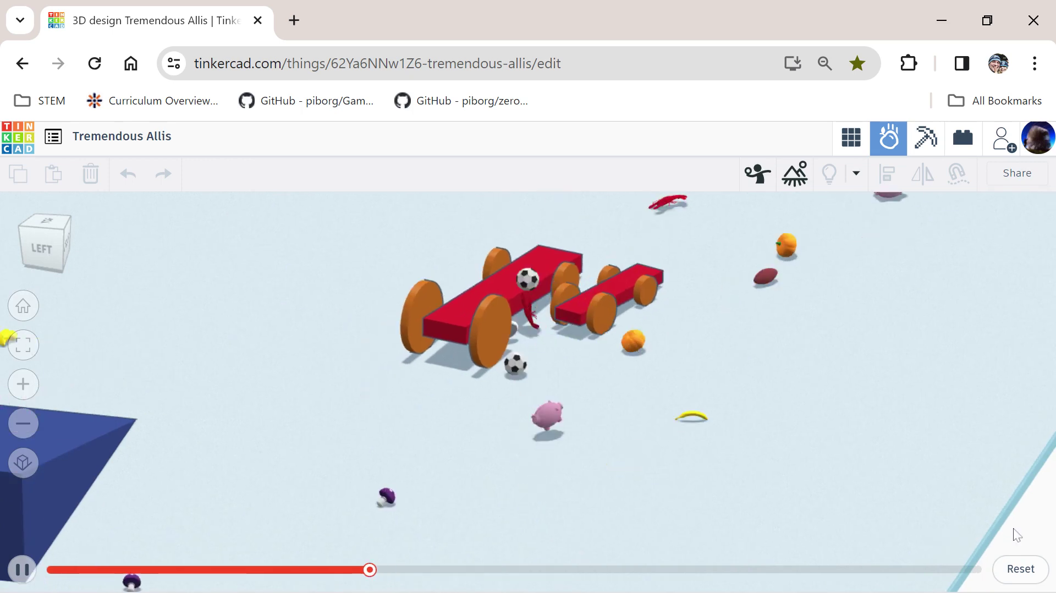
left_click(1018, 567)
Return to the 3D design workspace and delete the small car on the flat workplane together with its connectors
right_click_drag(555, 407, 400, 441)
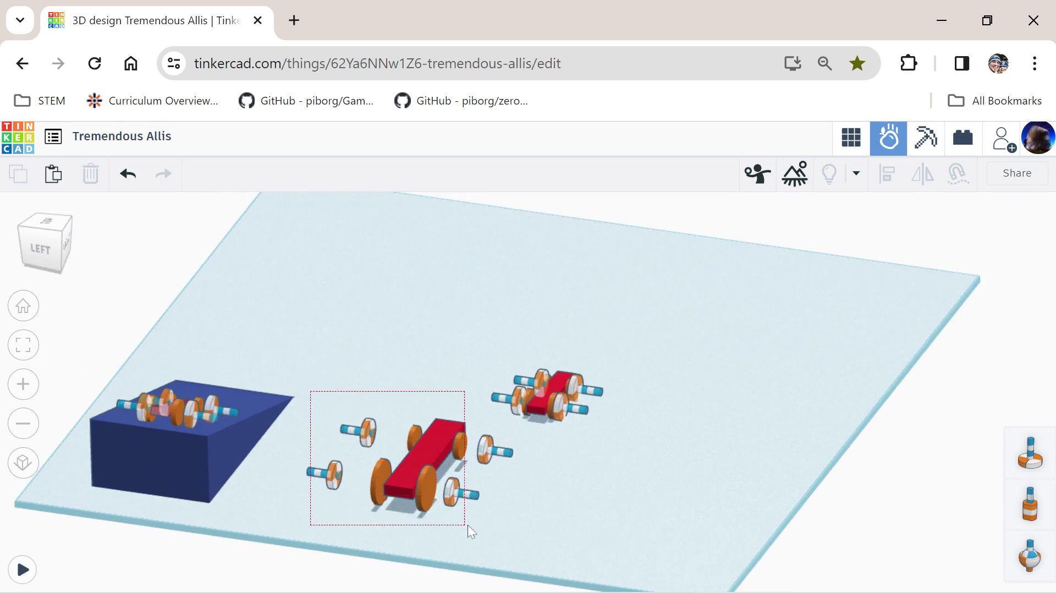
left_click_drag(483, 532, 482, 537)
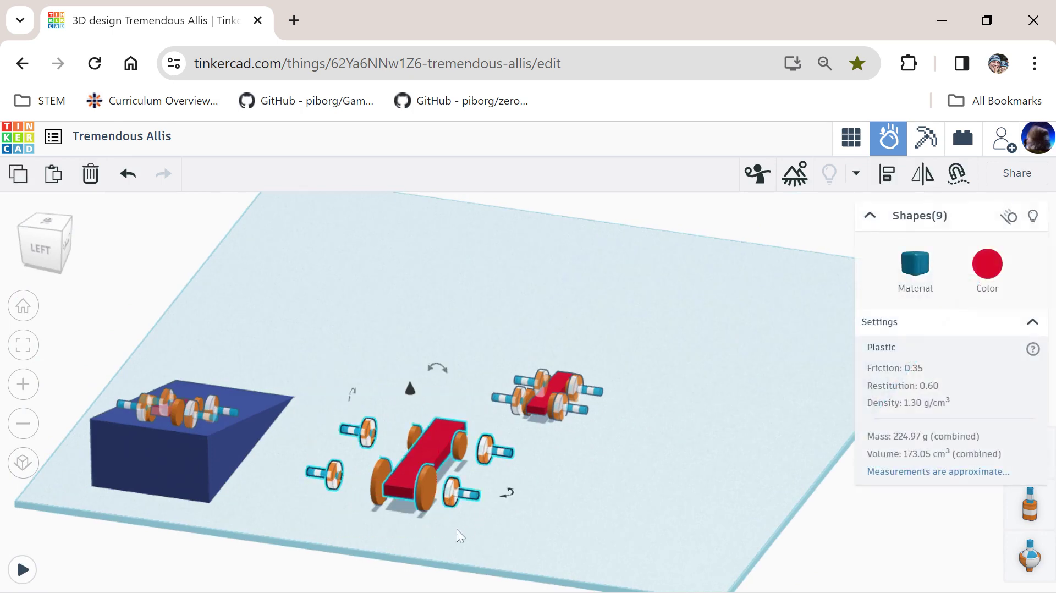
right_click_drag(457, 530, 398, 530)
left_click(238, 426)
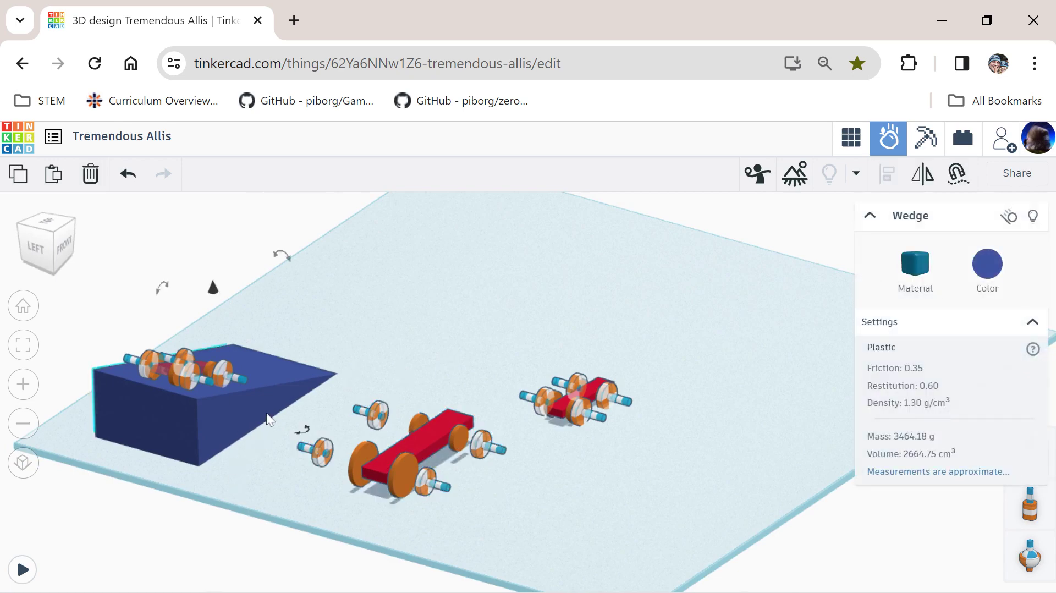
left_click(854, 141)
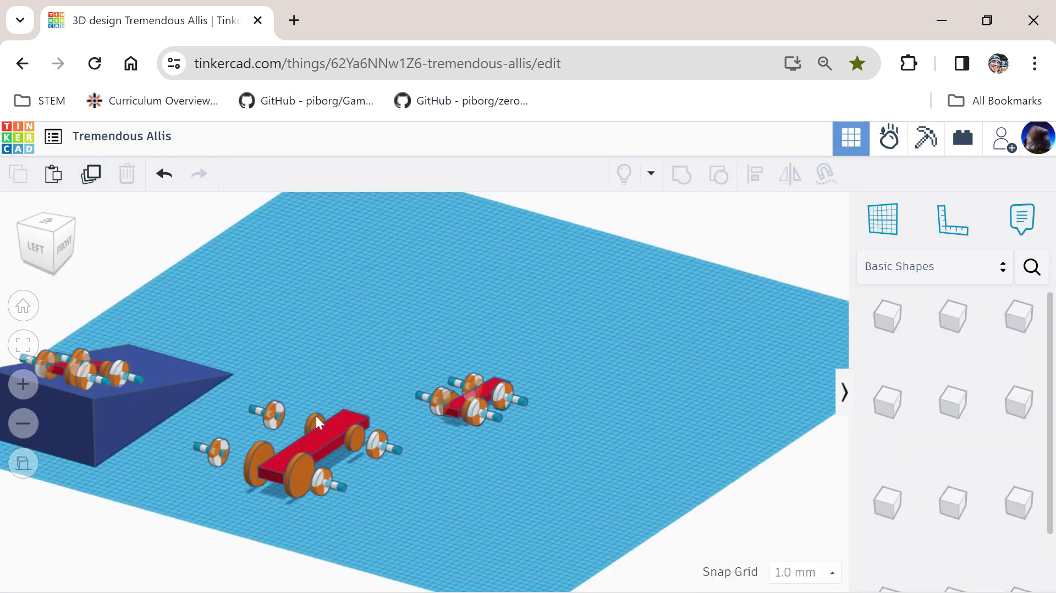
left_click_drag(398, 361, 523, 437)
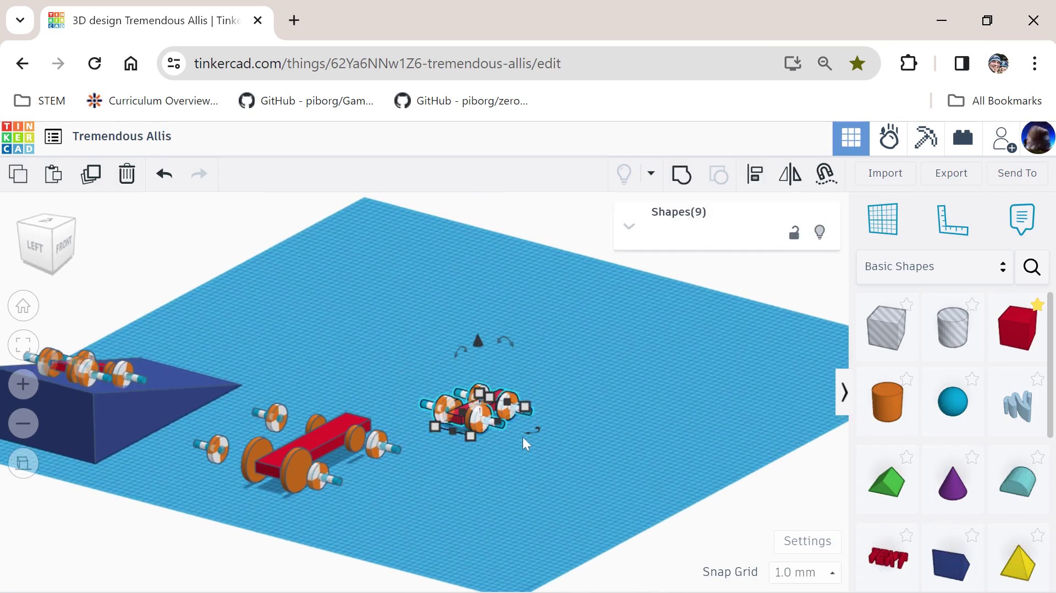
key("Delete")
Move the large car and its connectors about 300 mm away from the ramp and widen the ramp to 455 mm
right_click_drag(377, 464, 411, 467)
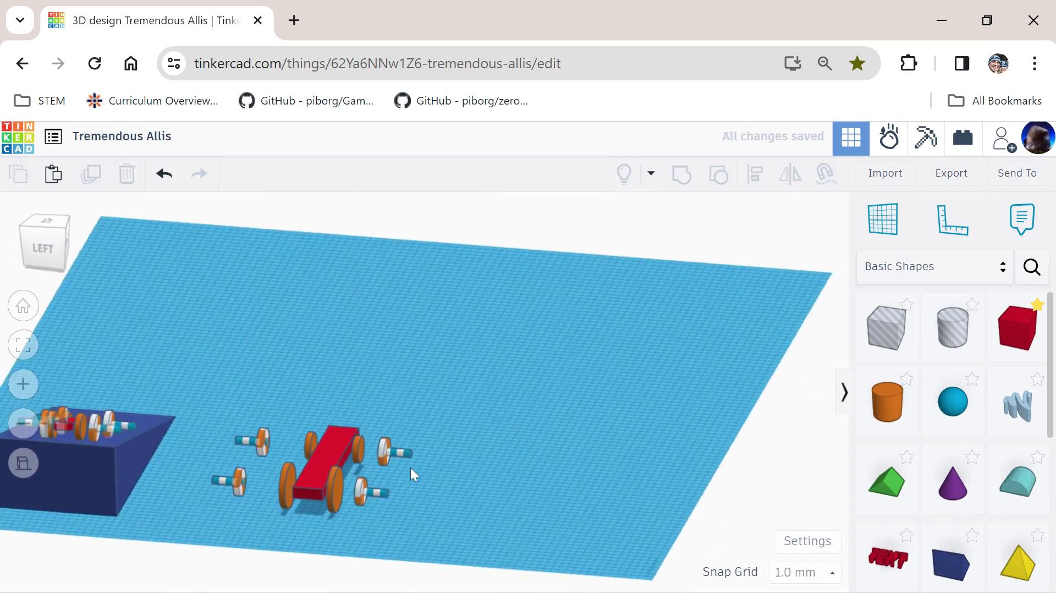
left_click_drag(201, 410, 341, 508)
left_click_drag(465, 526, 467, 528)
left_click_drag(318, 476, 544, 484)
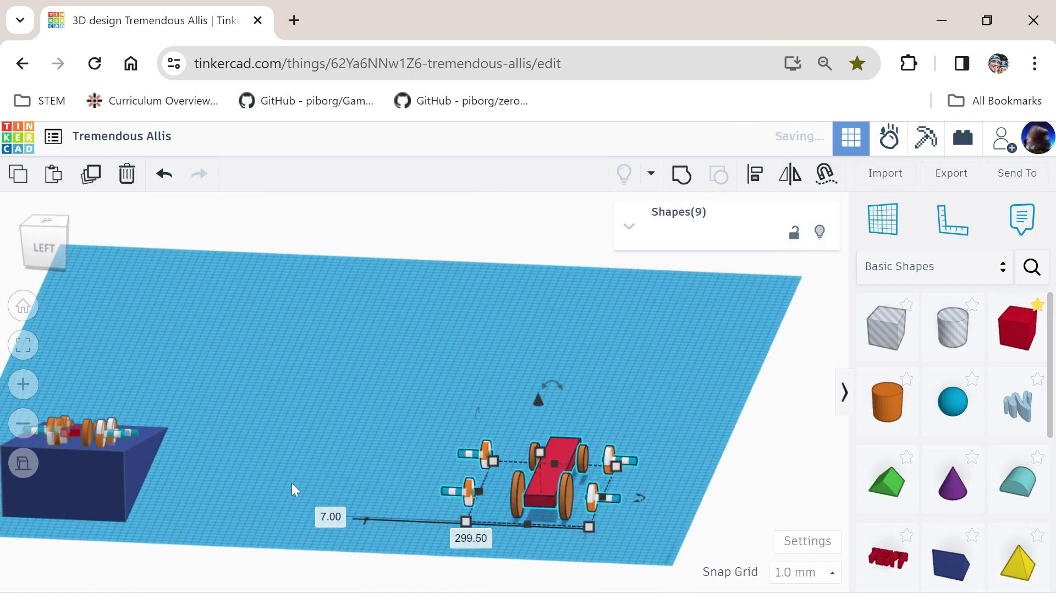
left_click(147, 472)
left_click_drag(145, 473, 355, 496)
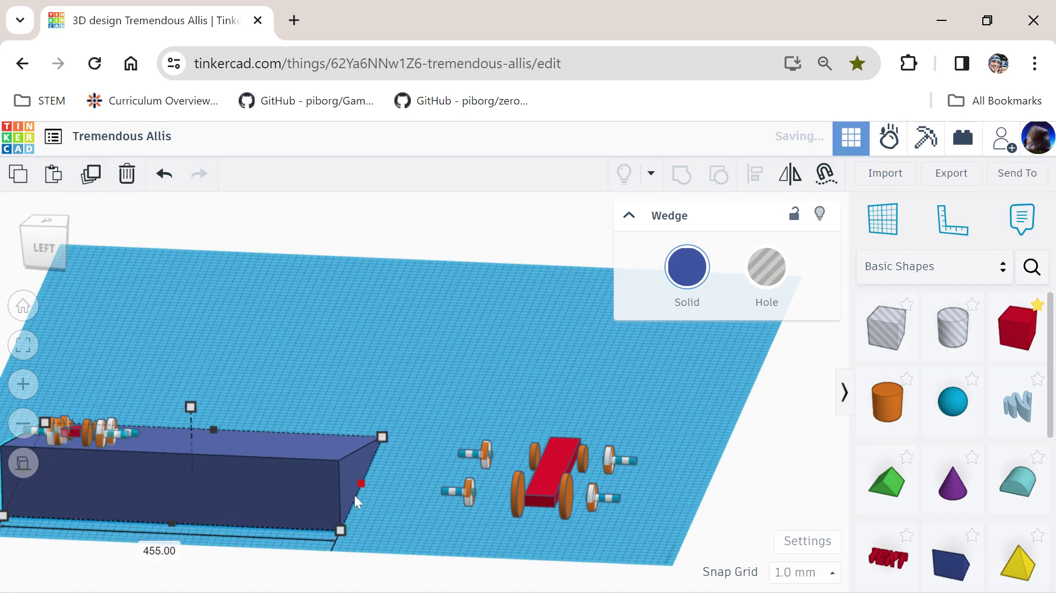
Raise the large car with all its wheels and connectors to 87 mm above the workplane
left_click_drag(397, 385, 716, 541)
right_click_drag(668, 530, 468, 431)
left_click_drag(431, 386, 430, 330)
right_click_drag(529, 414, 330, 389)
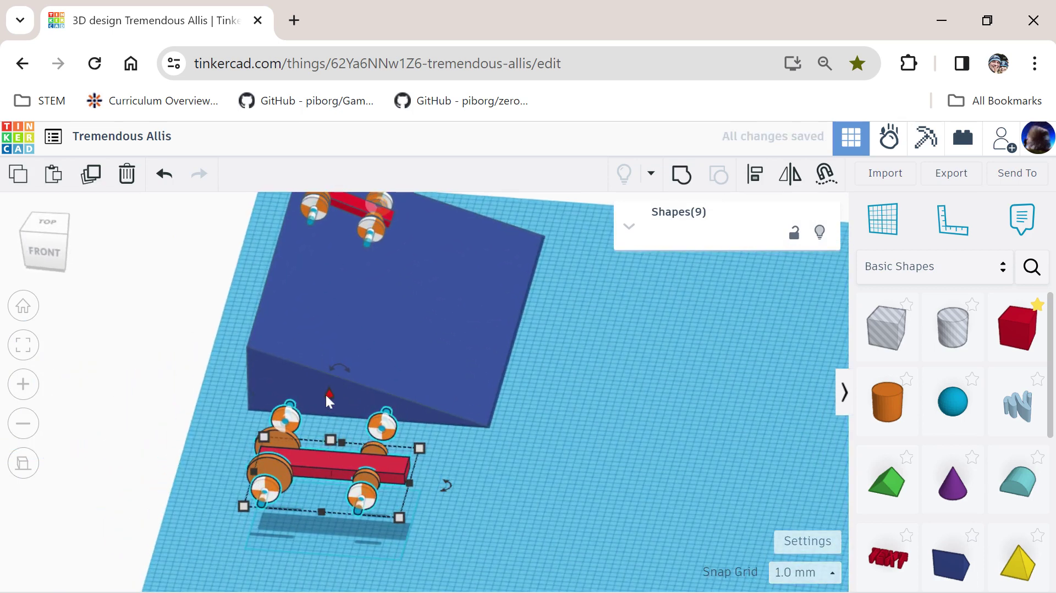
left_click_drag(328, 394, 235, 318)
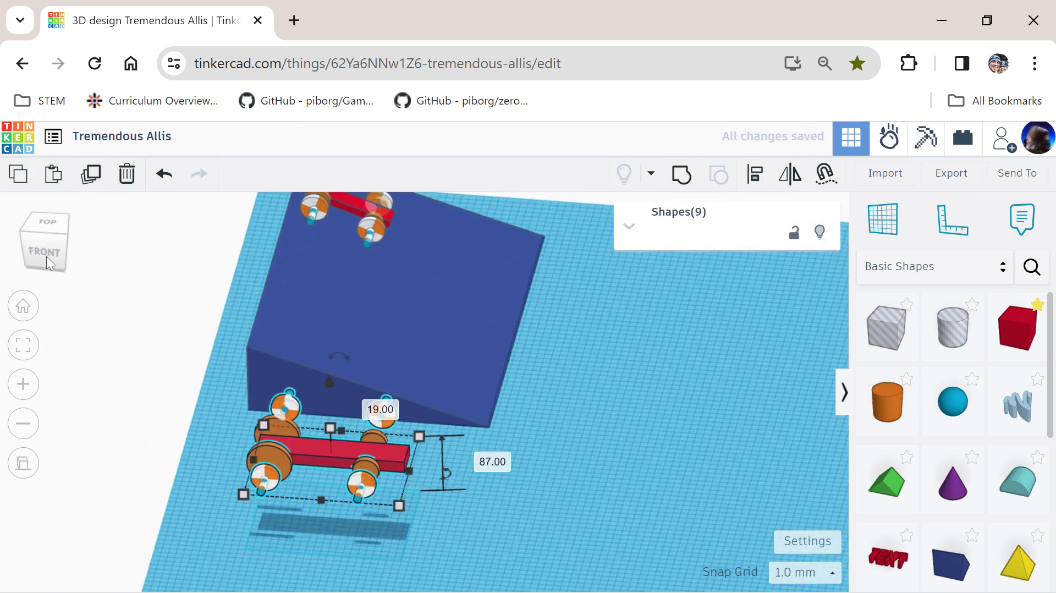
Tilt the large car and its connectors by -21° in the front view to follow the ramp's slope
left_click(46, 256)
left_click(45, 251)
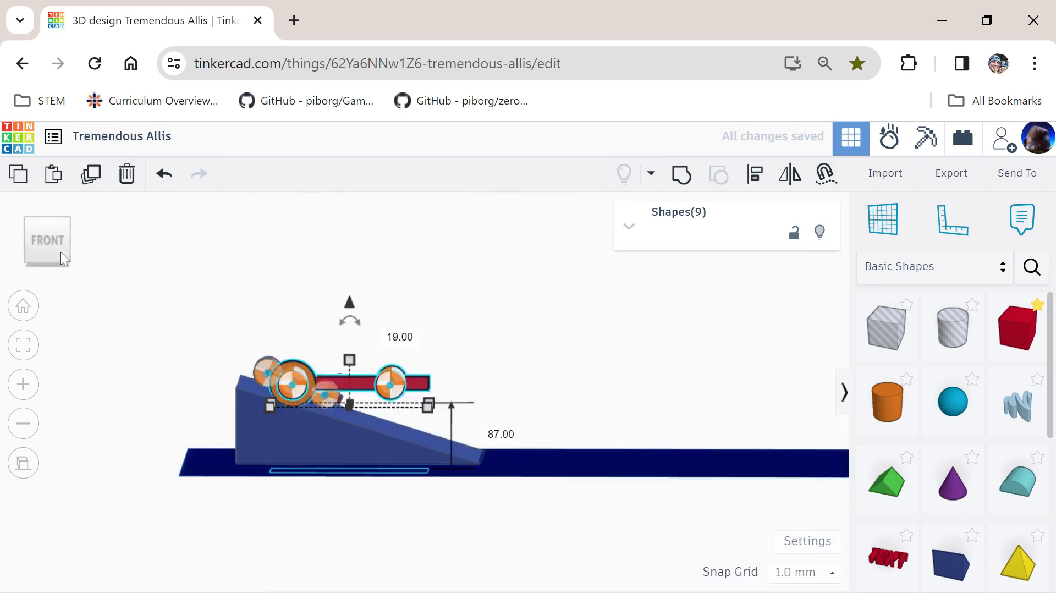
left_click_drag(351, 318, 384, 297)
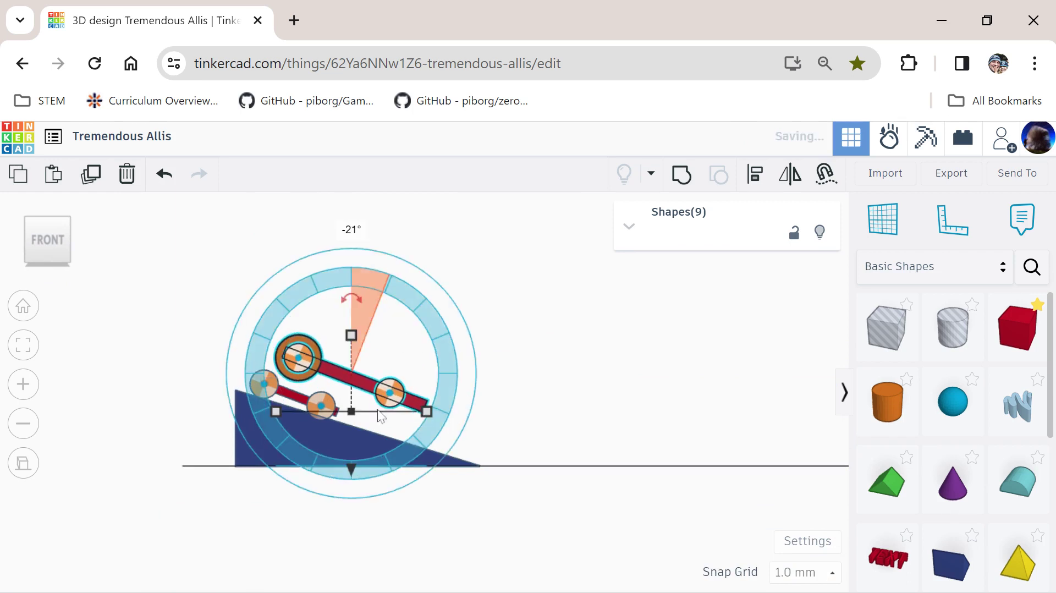
mouse_move(352, 470)
left_mouse_down()
mouse_move(356, 483)
mouse_move(338, 473)
left_mouse_up()
key("ctrl+z")
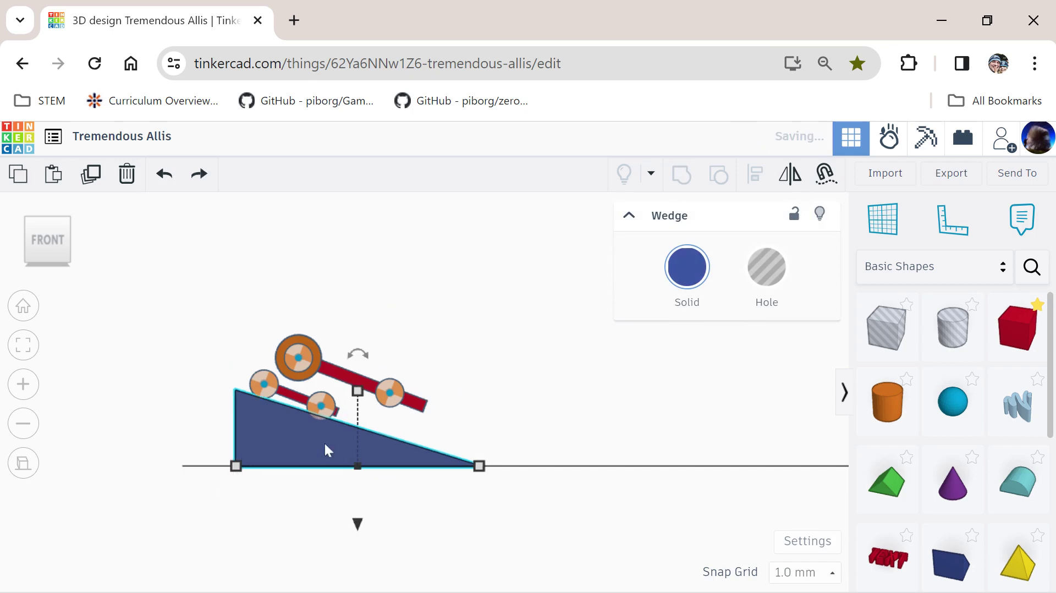
left_click(390, 520)
Reselect the whole tilted large car with its connectors and lower it to 49 mm above the workplane
right_click_drag(464, 521, 213, 260)
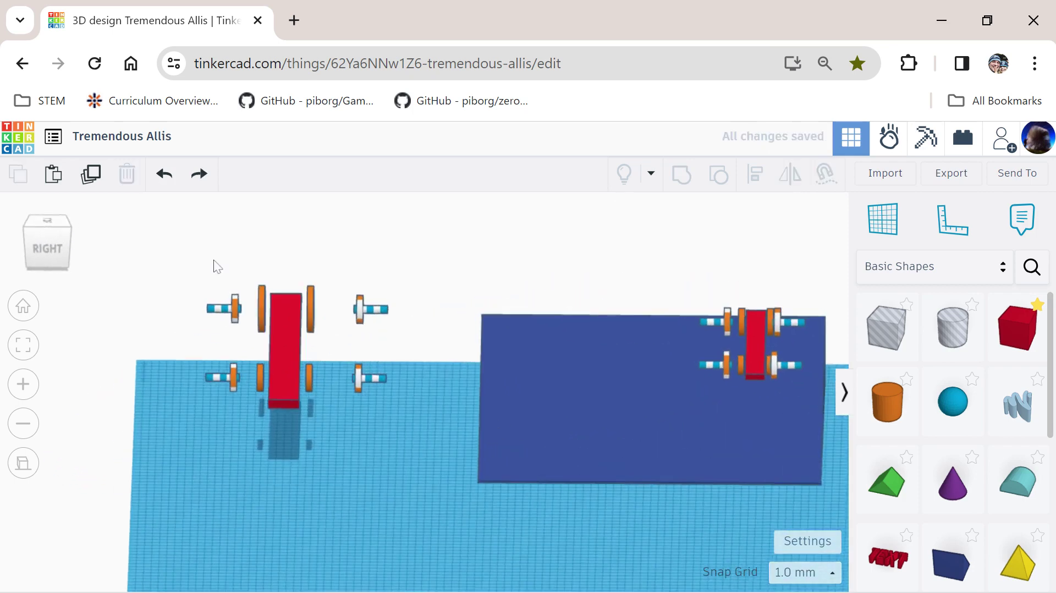
left_click_drag(406, 451, 411, 459)
right_click_drag(410, 459, 585, 465)
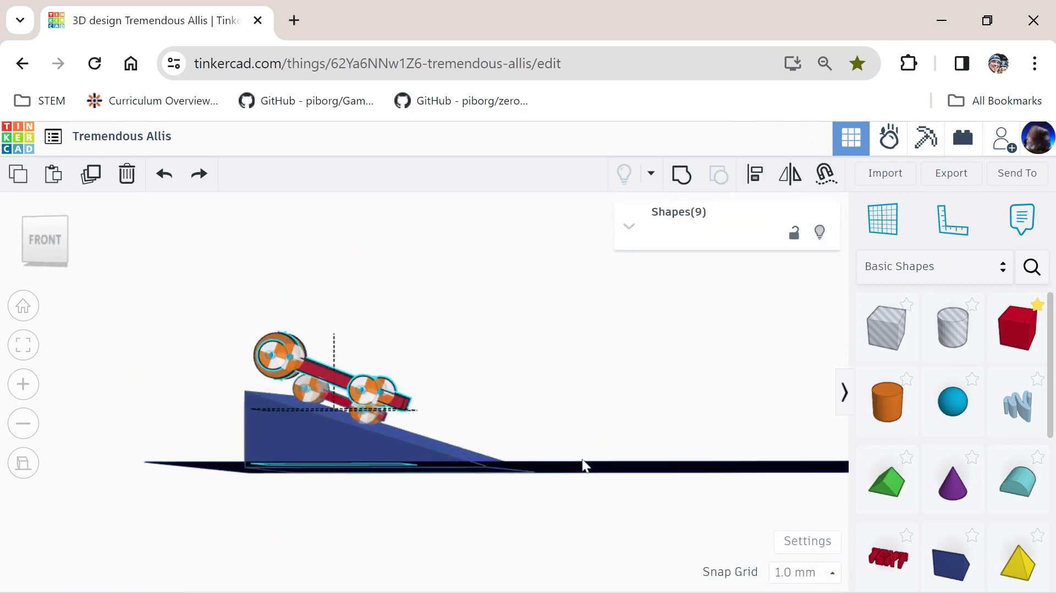
left_click(42, 238)
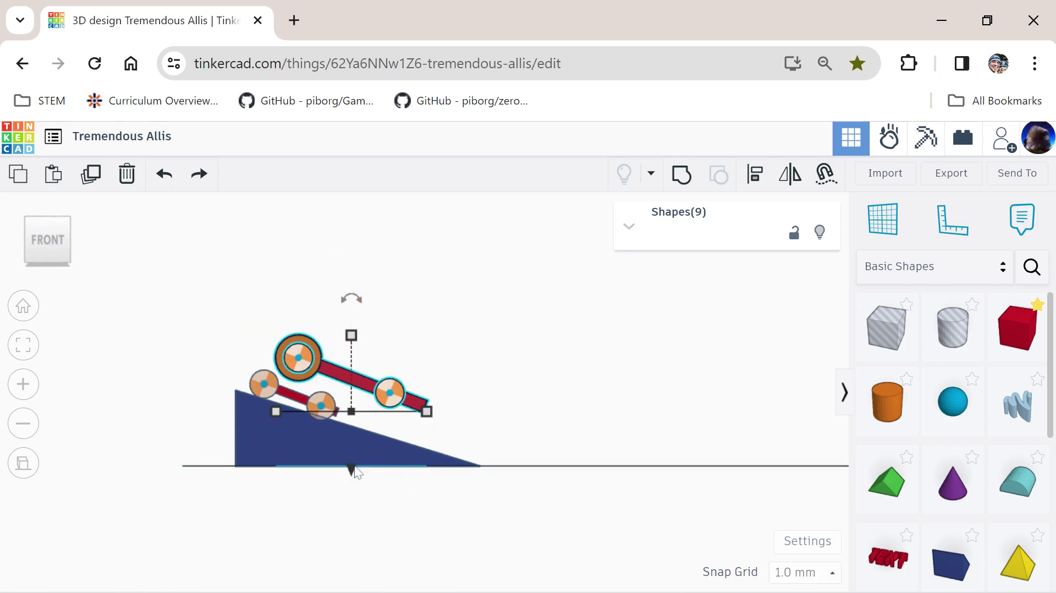
mouse_move(352, 471)
left_mouse_down()
mouse_move(358, 497)
mouse_move(358, 486)
left_mouse_up()
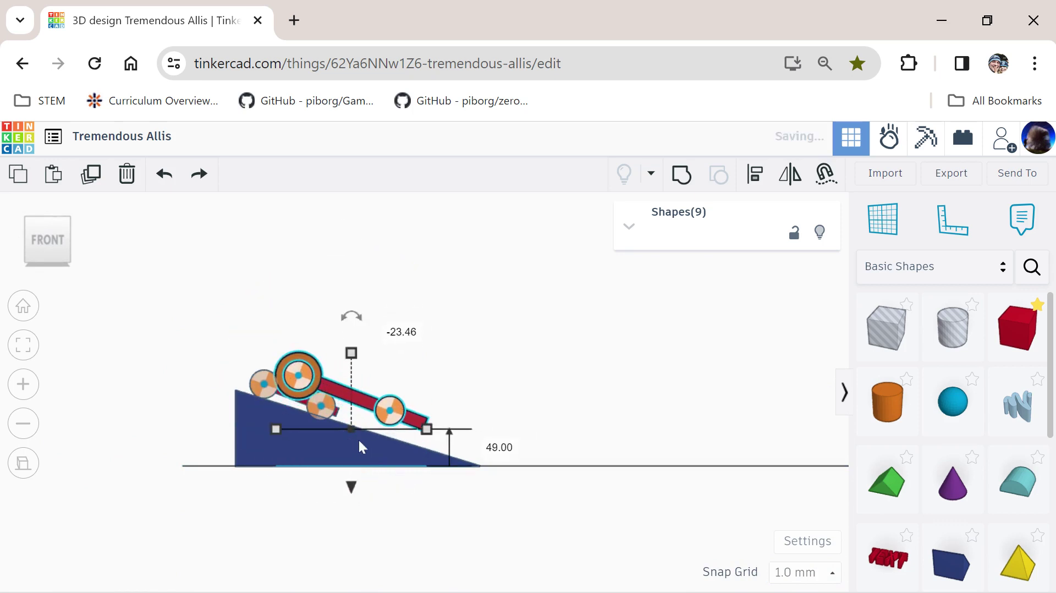
Nudge the tilted car toward the high end of the ramp until its wheels sit close to the slope
key("Left")
key("Left")
key("Left")
key("Left")
key("Left")
key("Left")
key("Left")
key("Left")
key("Left")
key("Left")
key("Left")
key("Left")
key("Left")
key("Left")
key("Left")
key("Left")
key("Left")
key("Left")
key("Left")
key("Left")
key("Left")
key("Left")
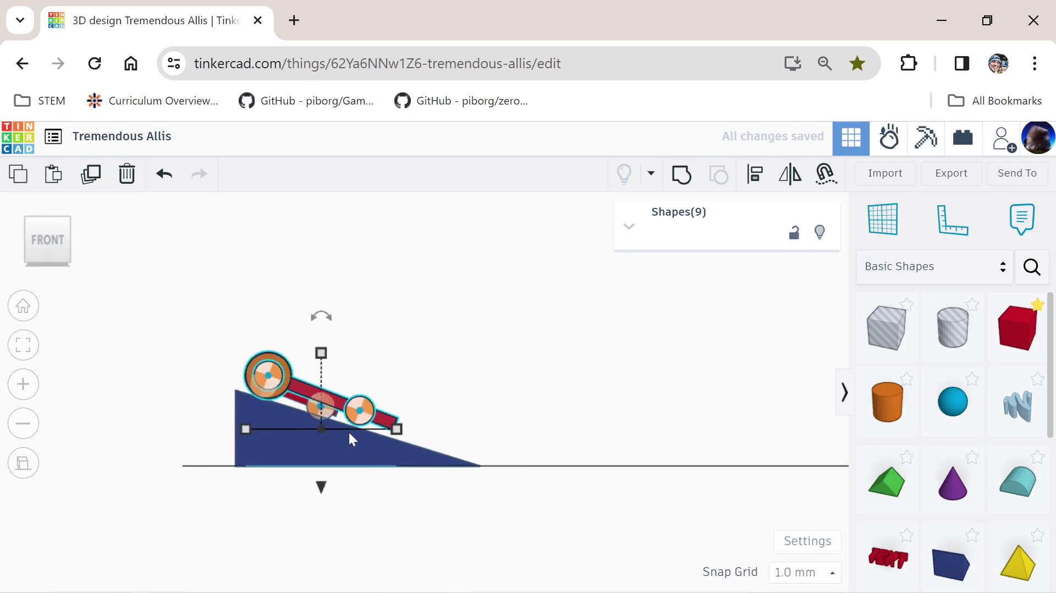
Nudge the tilted large car sideways onto the ramp so it stands beside the small car
right_click_drag(465, 379, 340, 446)
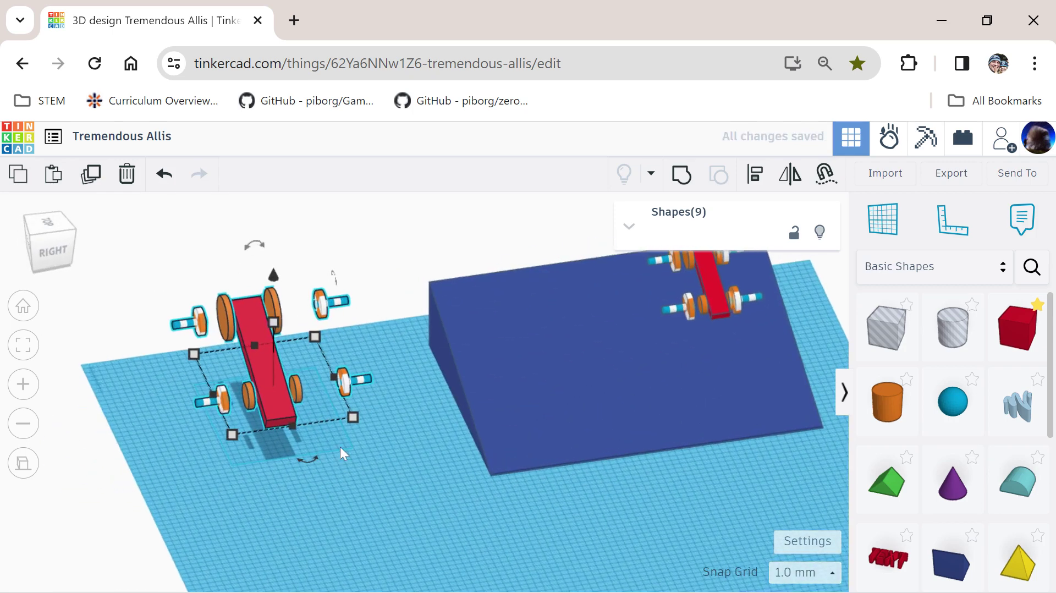
key("Right")
key("Right")
key("Right")
key("Right")
key("Right")
key("Right")
key("Right")
key("Right")
key("Right")
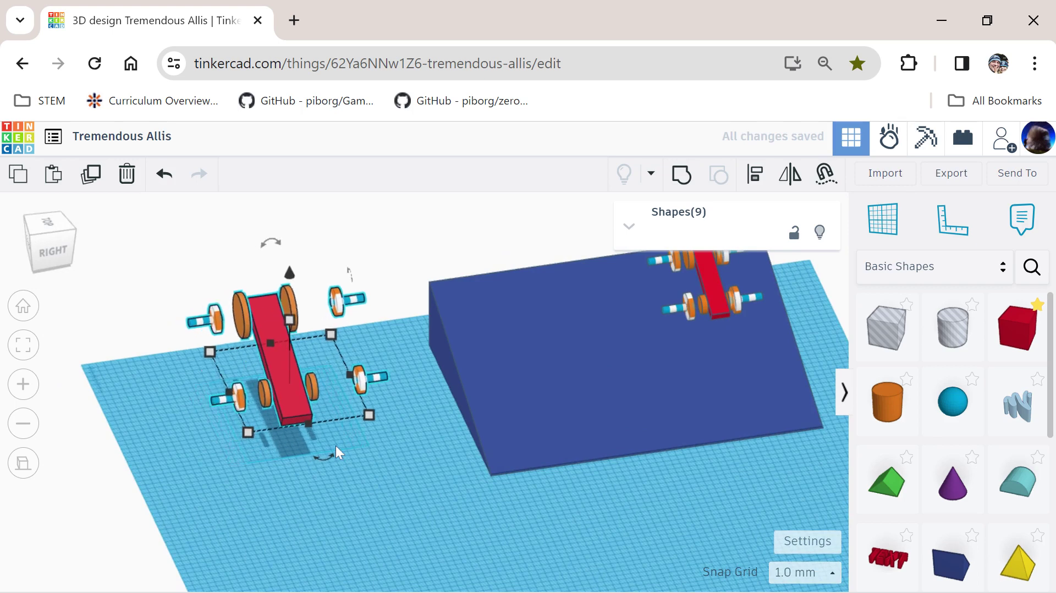
key("Right")
key("Right")
key("Right")
key("Right")
key("Right")
key("Right")
key("Right")
key("Right")
key("Right")
key("Right")
key("Right")
key("Right")
key("Right")
key("Right")
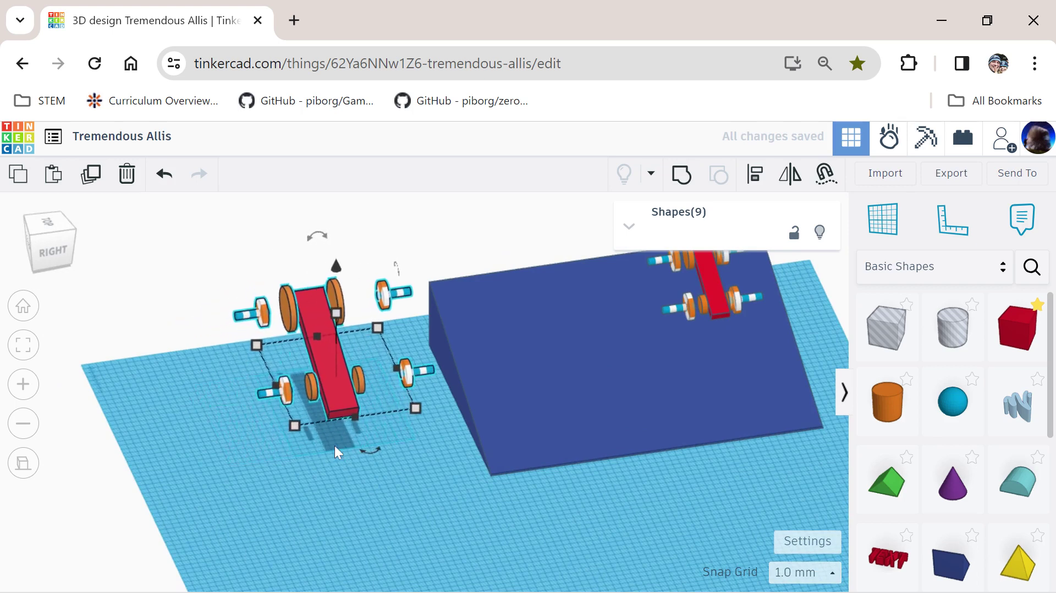
key("Right")
key("Right")
key("Right")
key("Right")
key("Right")
key("Right")
key("Right")
key("Right")
key("Right")
key("Right")
key("Right")
key("Right")
key("Right")
key("Right")
key("Right")
key("Right")
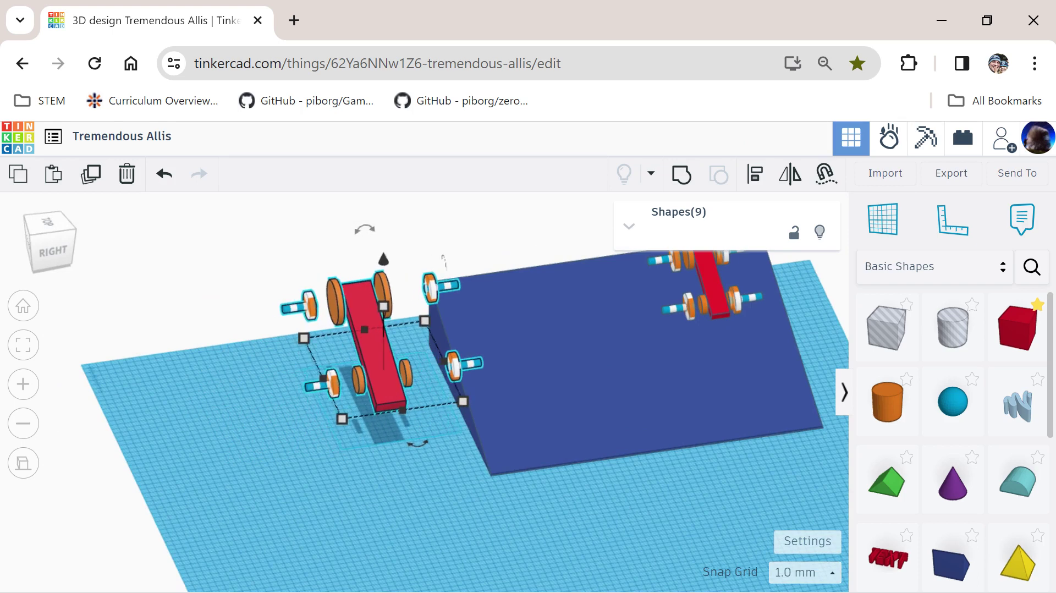
key("Right")
key("Right")
key("Right")
key("Right")
key("Right")
key("Right")
key("Right")
key("Right")
key("Right")
key("Right")
key("Right")
key("Right")
key("Right")
key("Right")
key("Right")
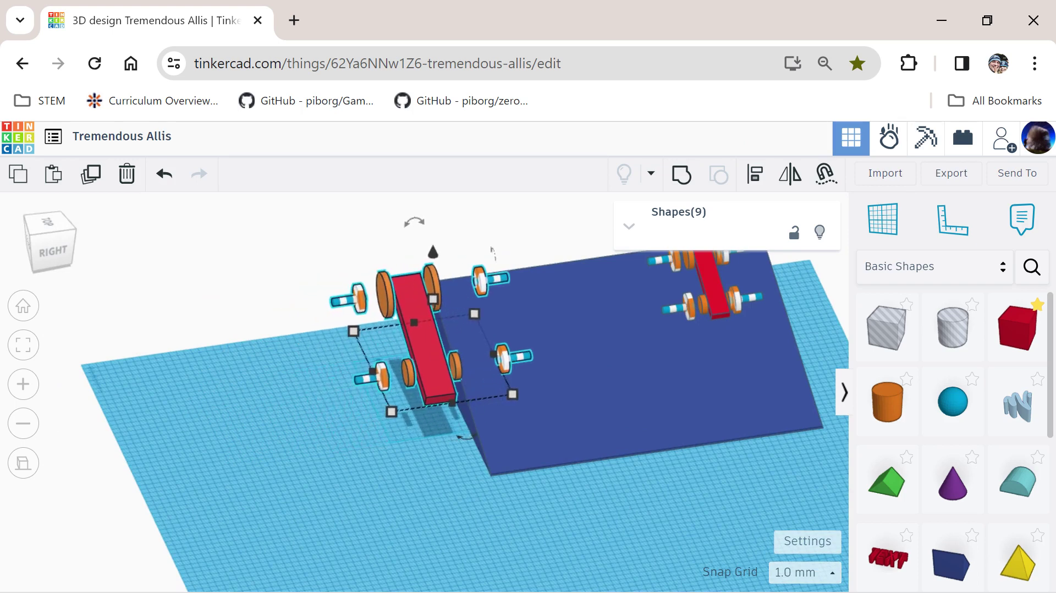
key("Right")
key("Right")
key("Right")
key("Right")
key("Right")
key("Right")
key("Right")
key("Right")
key("Right")
key("Right")
key("Right")
key("Right")
key("Right")
key("Right")
key("Right")
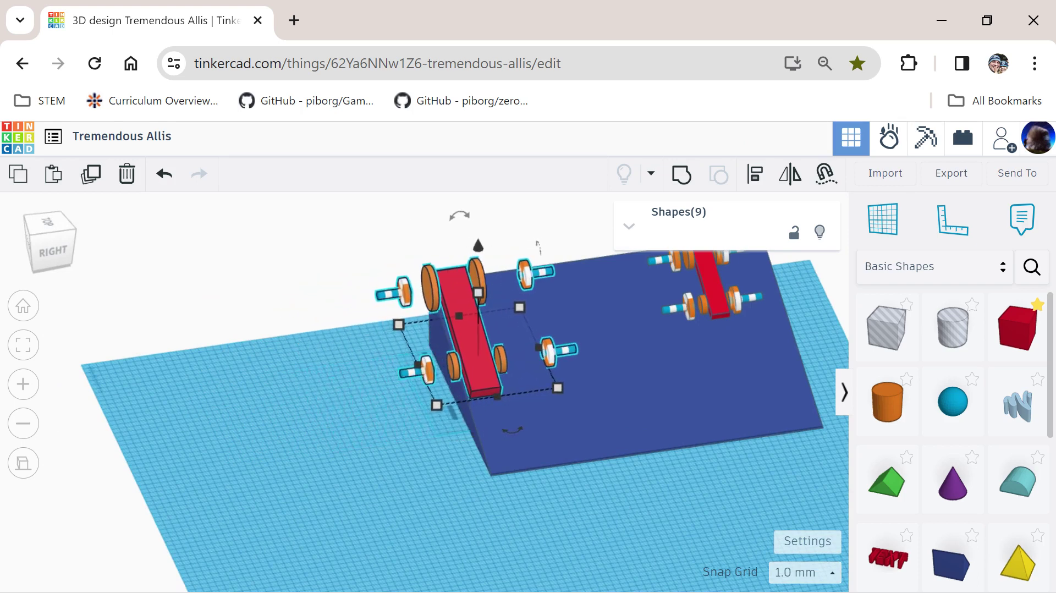
key("Right")
key("Right")
key("Right")
key("Right")
key("Right")
key("Right")
key("Right")
key("Right")
key("Right")
key("Right")
key("Right")
key("Right")
key("Right")
key("Right")
key("Right")
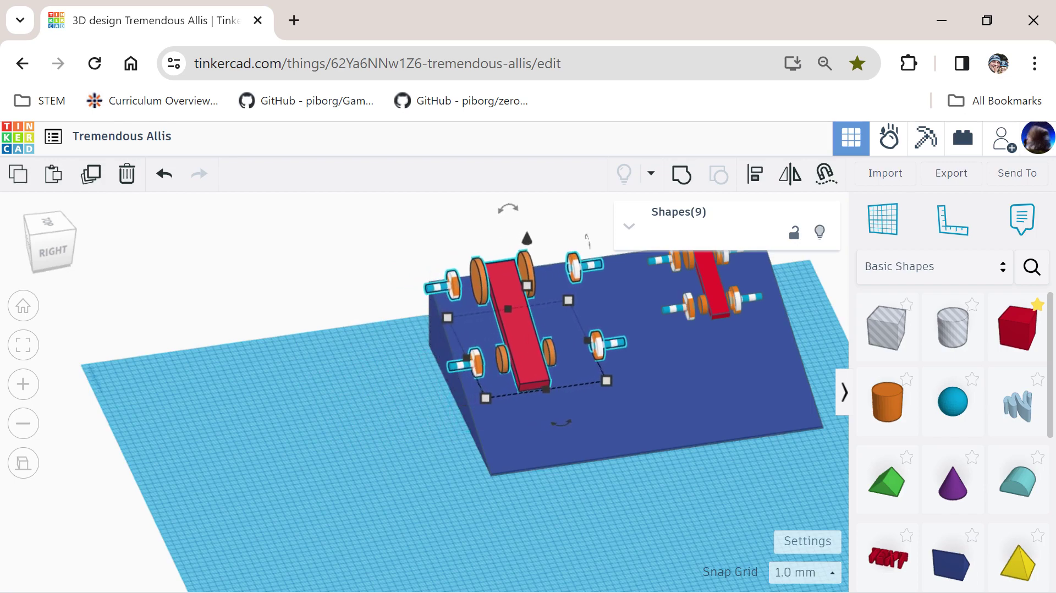
key("Right")
Run the physics simulation with both cars on the ramp, reset it, and look closely at the cars' starting positions
scroll(428, 420, "down", 3)
middle_click_drag(625, 392, 500, 406)
right_click_drag(501, 406, 500, 525)
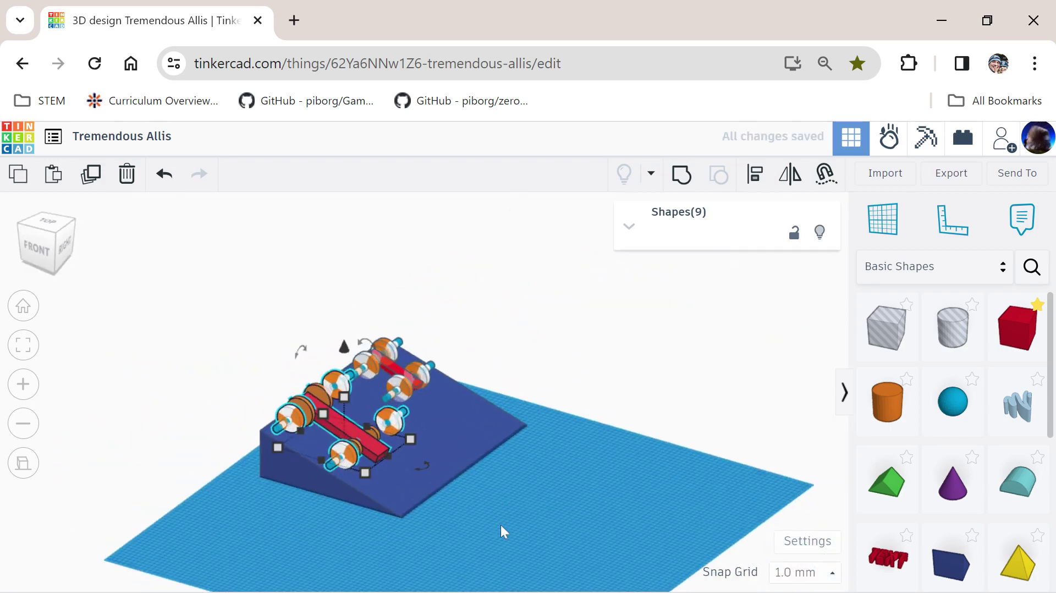
left_click(500, 523)
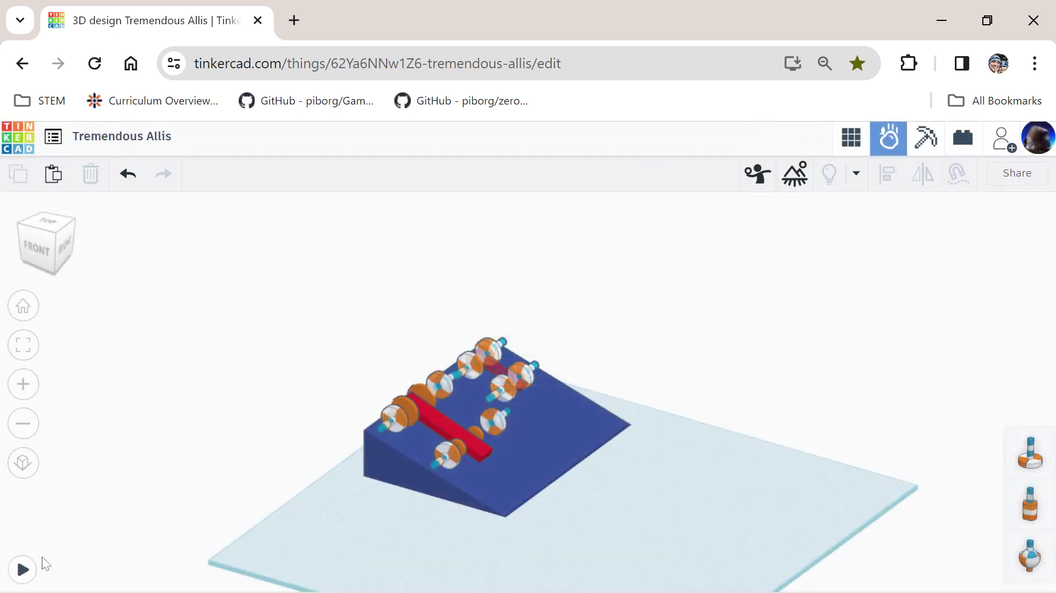
left_click(22, 570)
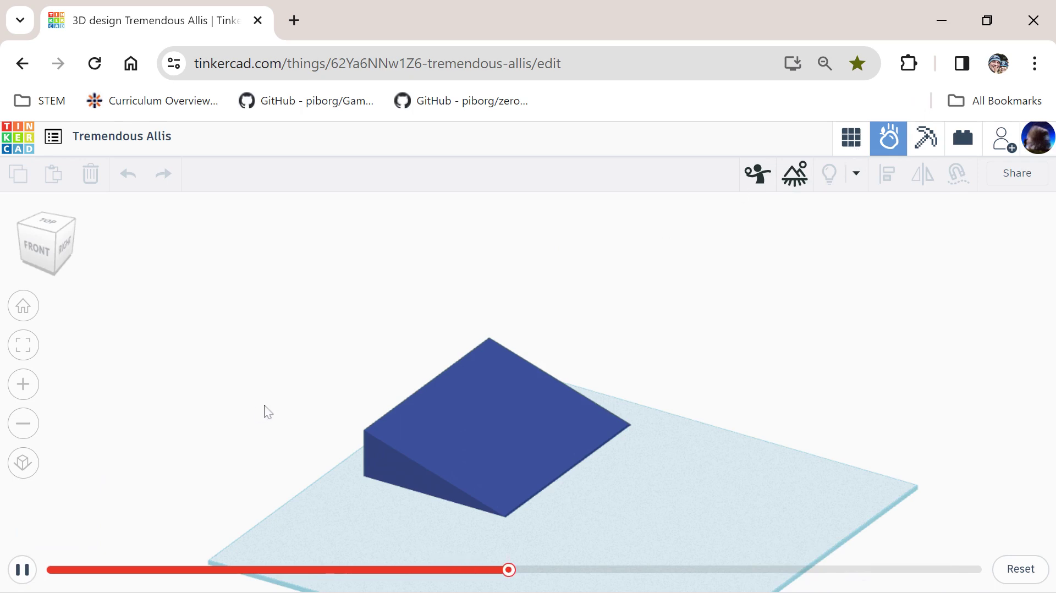
left_click(1016, 572)
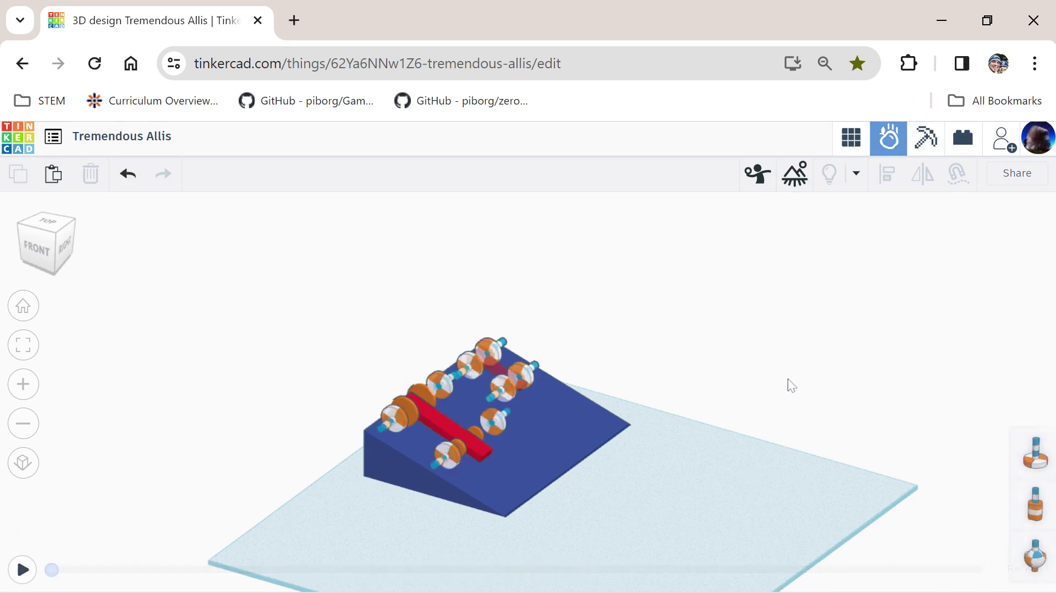
right_click_drag(567, 470, 502, 484)
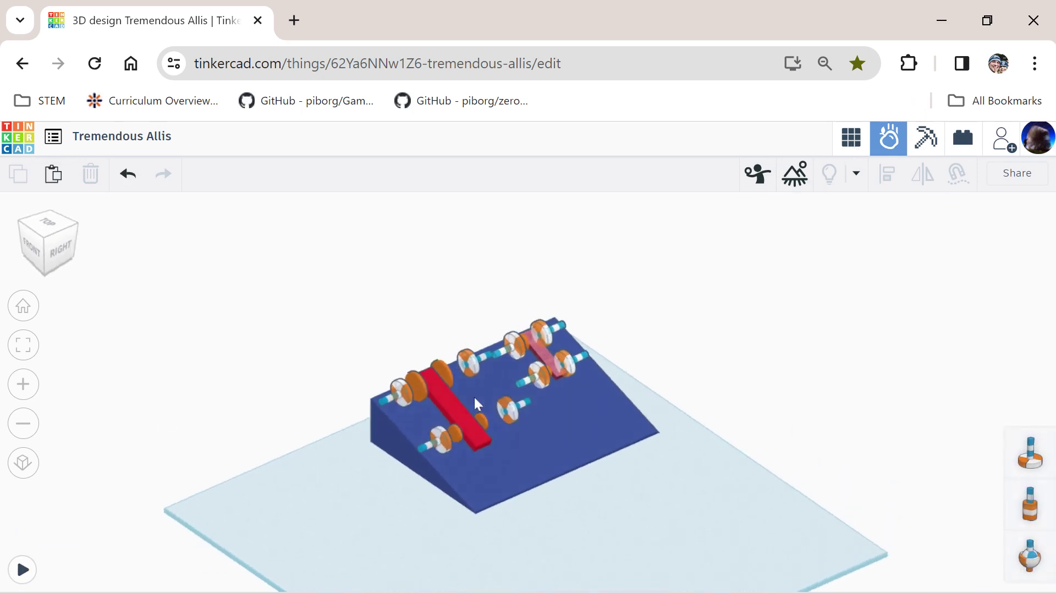
scroll(444, 415, "up", 4)
scroll(466, 407, "down", 2)
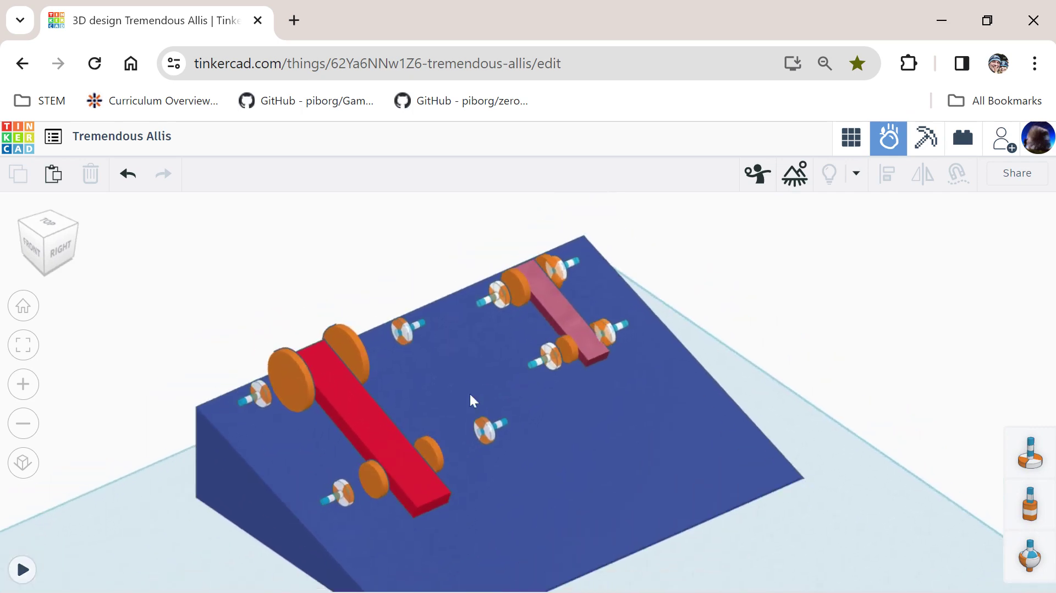
Check the small car body's material and set the large car body's material to Concrete
left_click(553, 308)
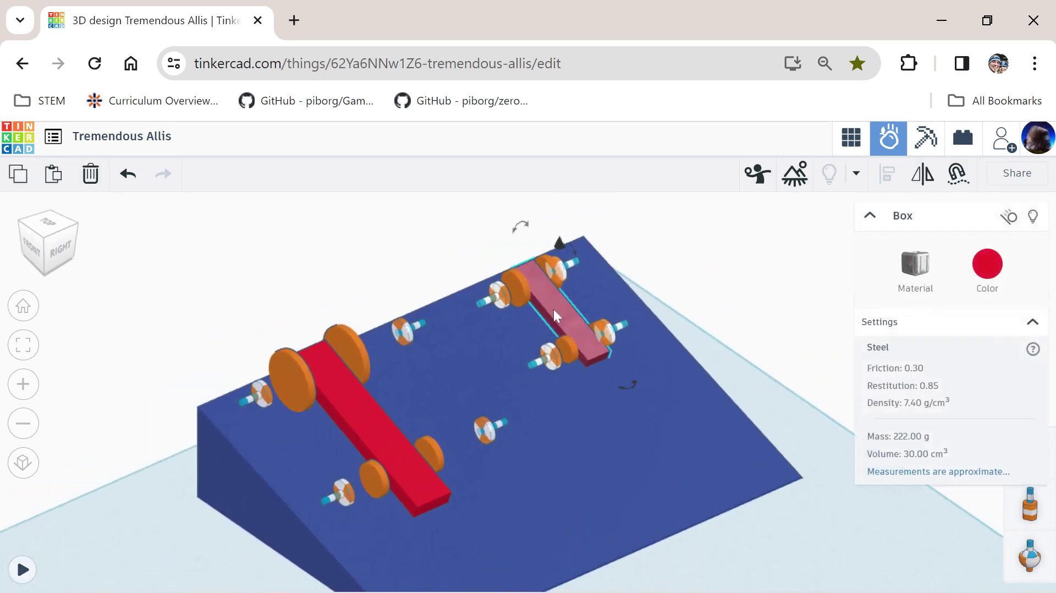
left_click(915, 270)
left_click(357, 420)
left_click(915, 264)
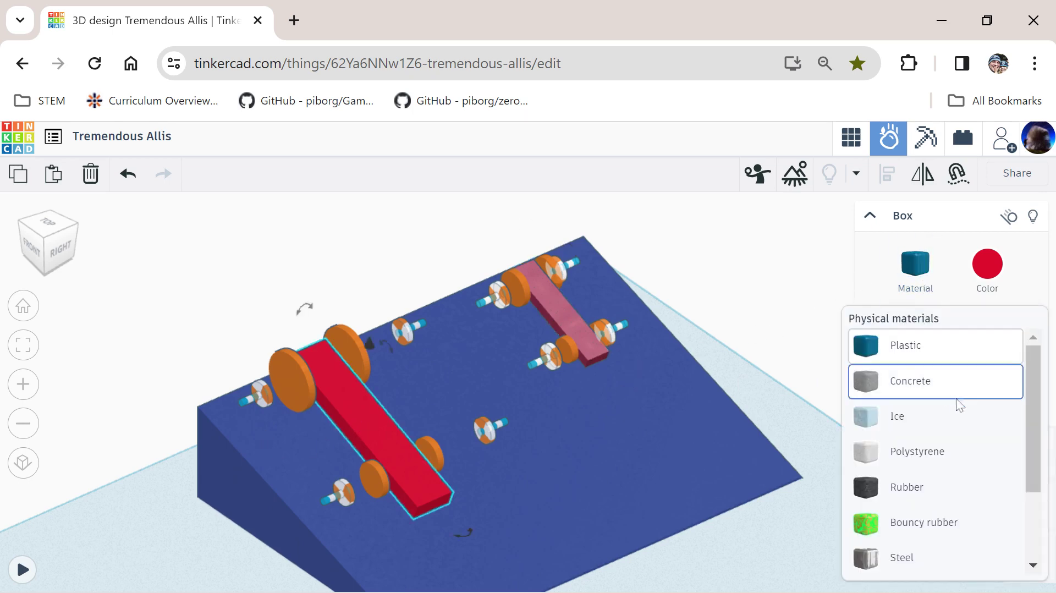
left_click(930, 385)
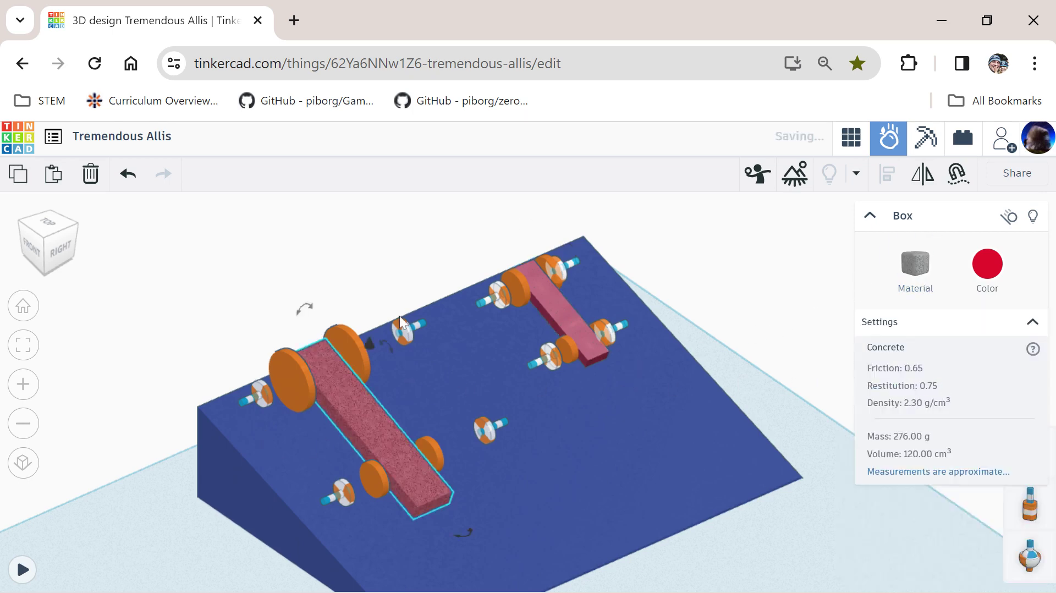
left_click(735, 216)
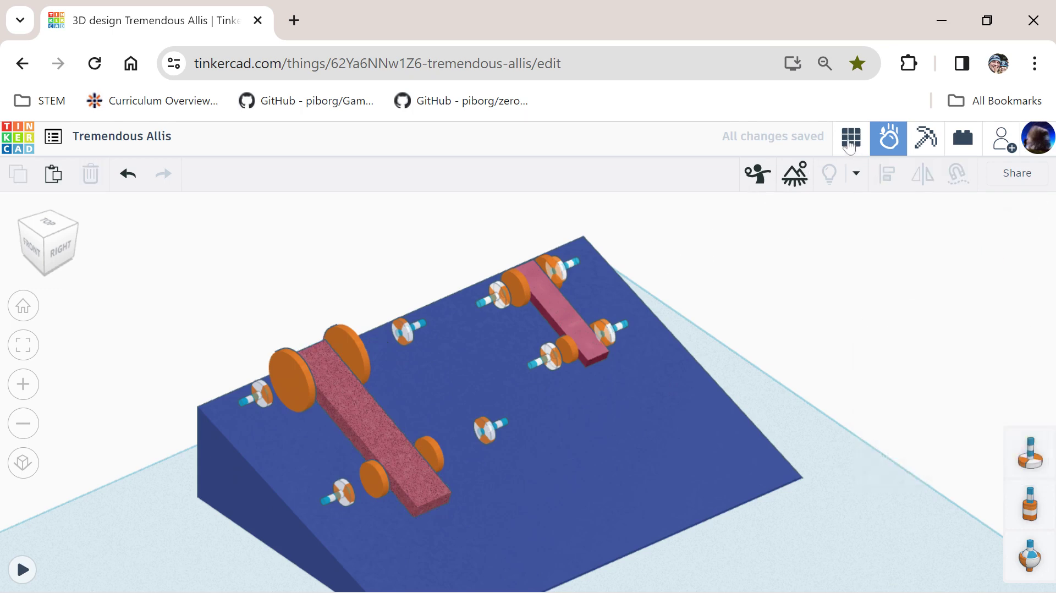
Run the physics simulation with the concrete-bodied large car, follow both cars down the ramp, and reset it
left_click(22, 569)
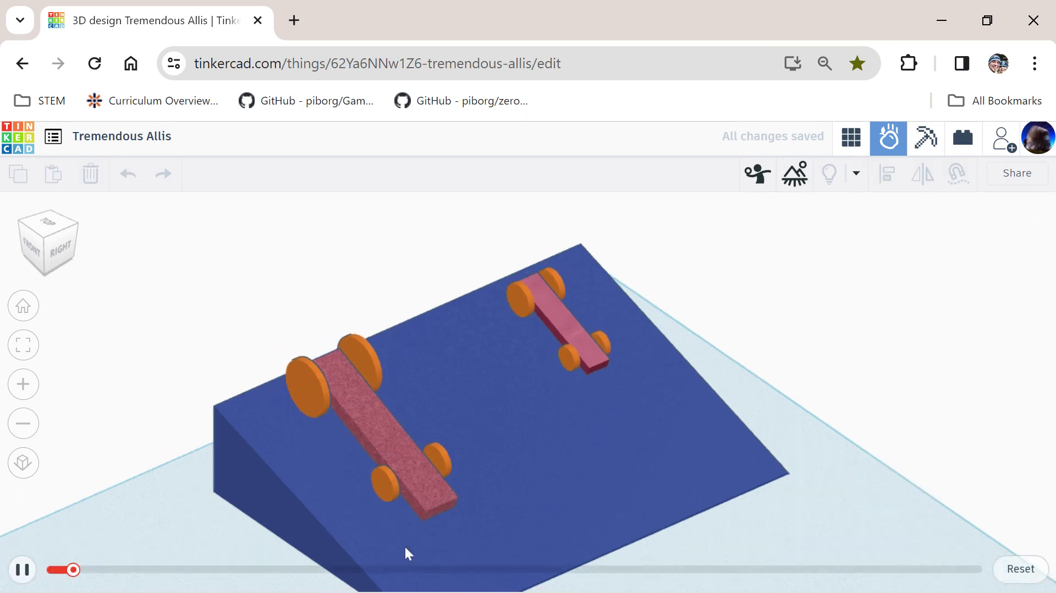
scroll(405, 548, "down", 3)
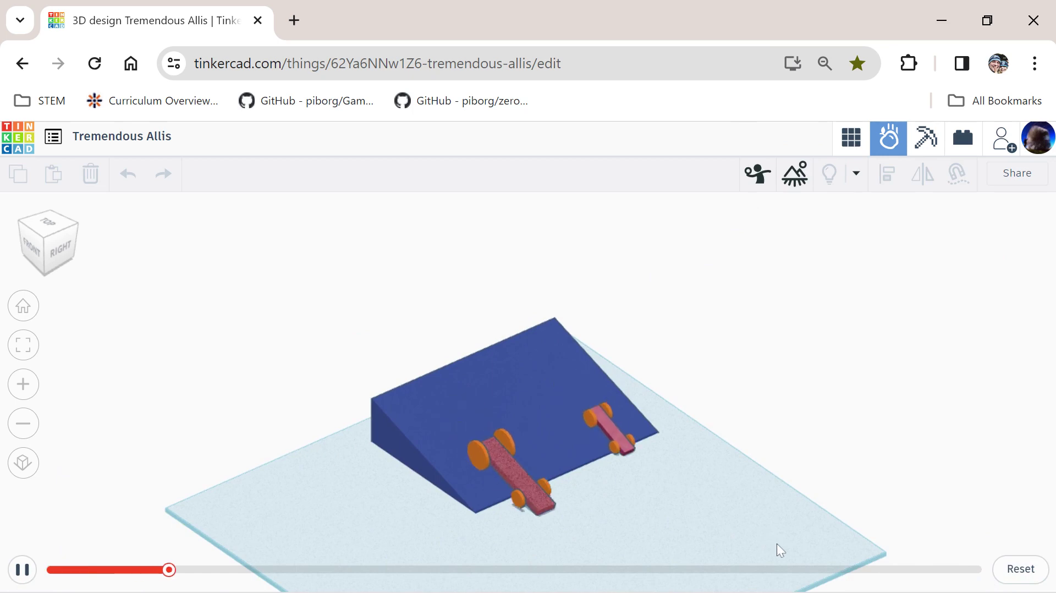
scroll(809, 537, "down", 2)
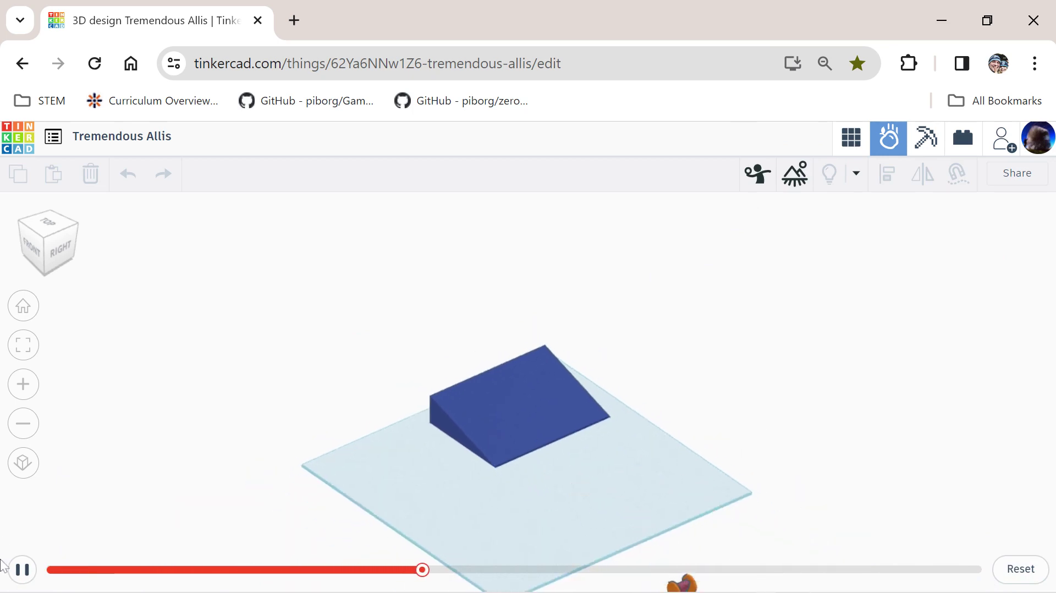
left_click(1019, 569)
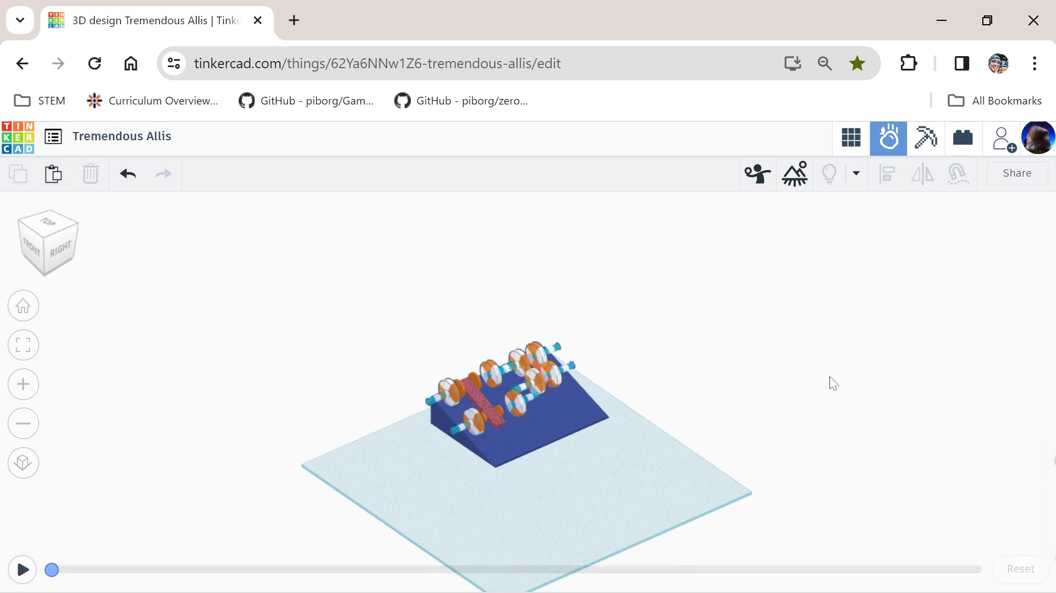
Set the large car body's material to Steel, and test both cars with one simulation run and a reset
left_click(476, 400)
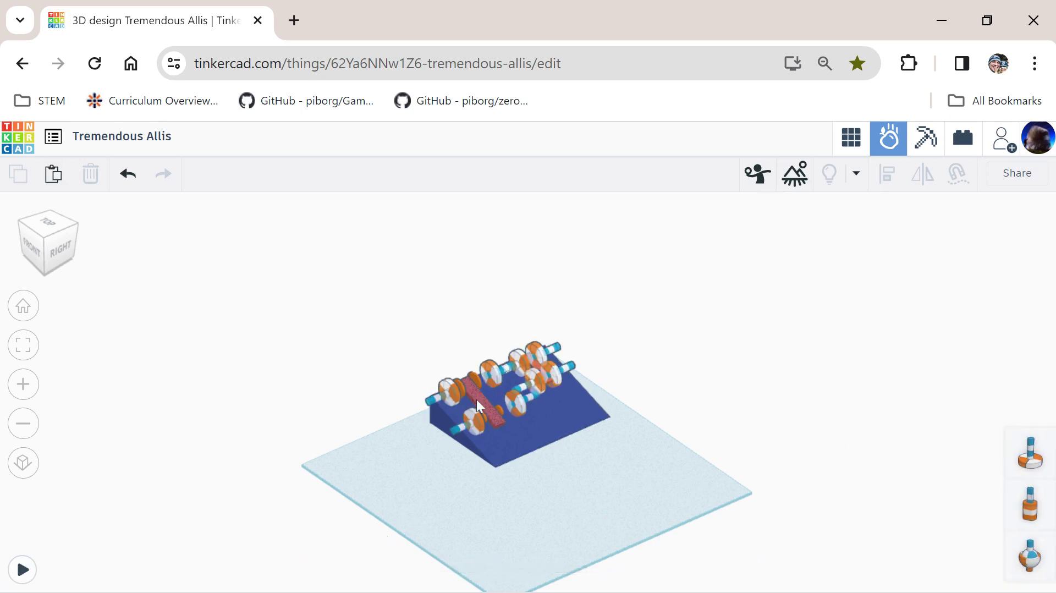
left_click(919, 291)
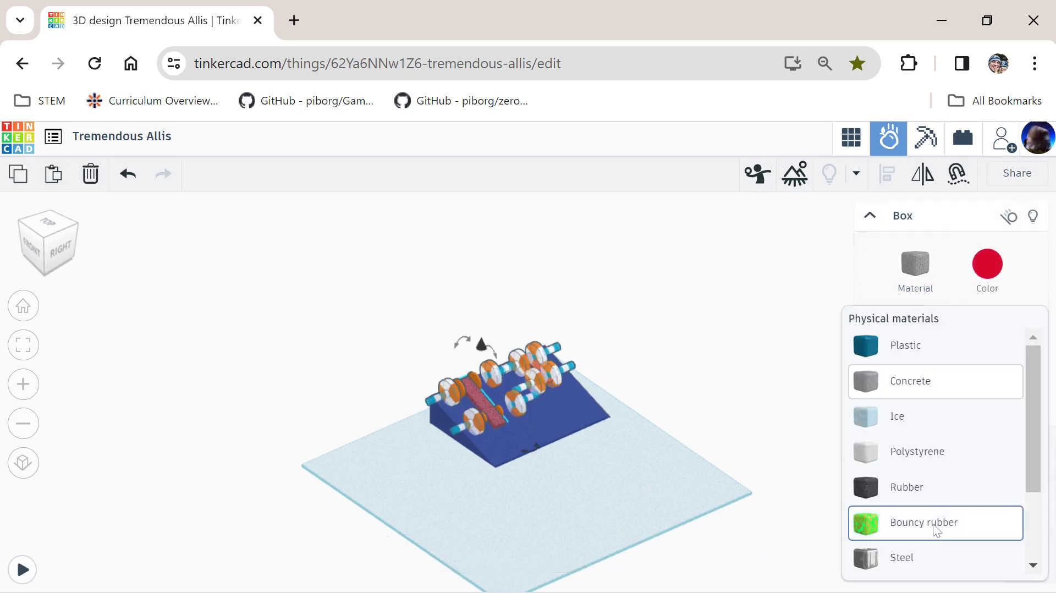
left_click(903, 557)
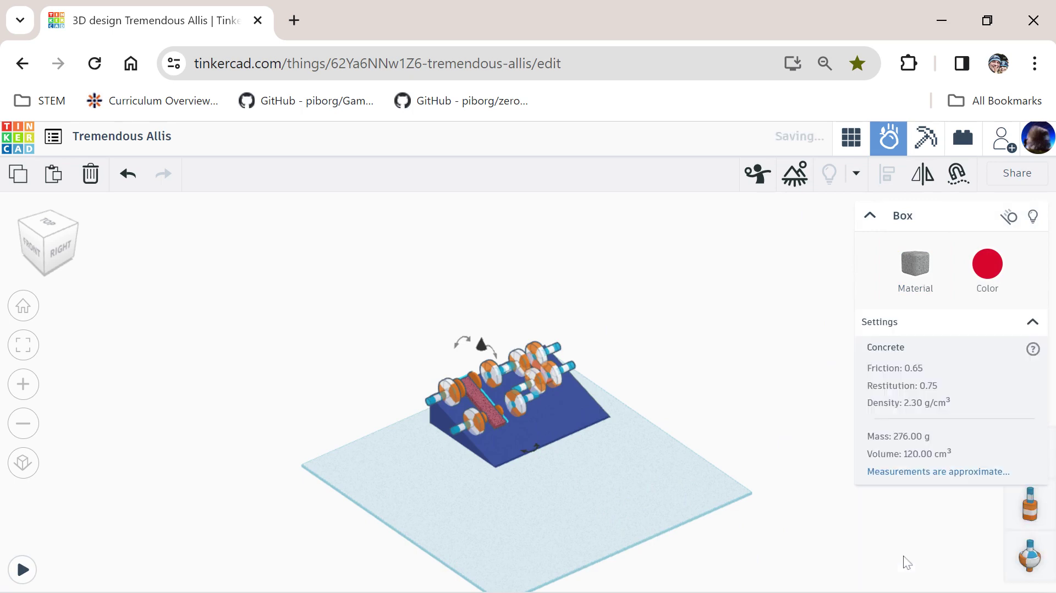
left_click(710, 400)
left_click(23, 570)
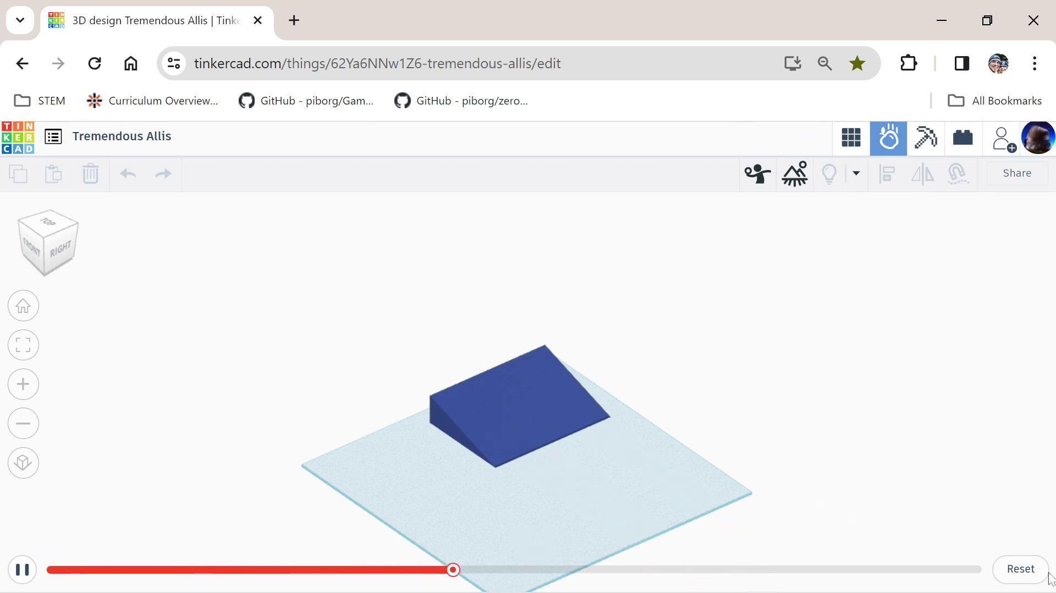
left_click(1021, 569)
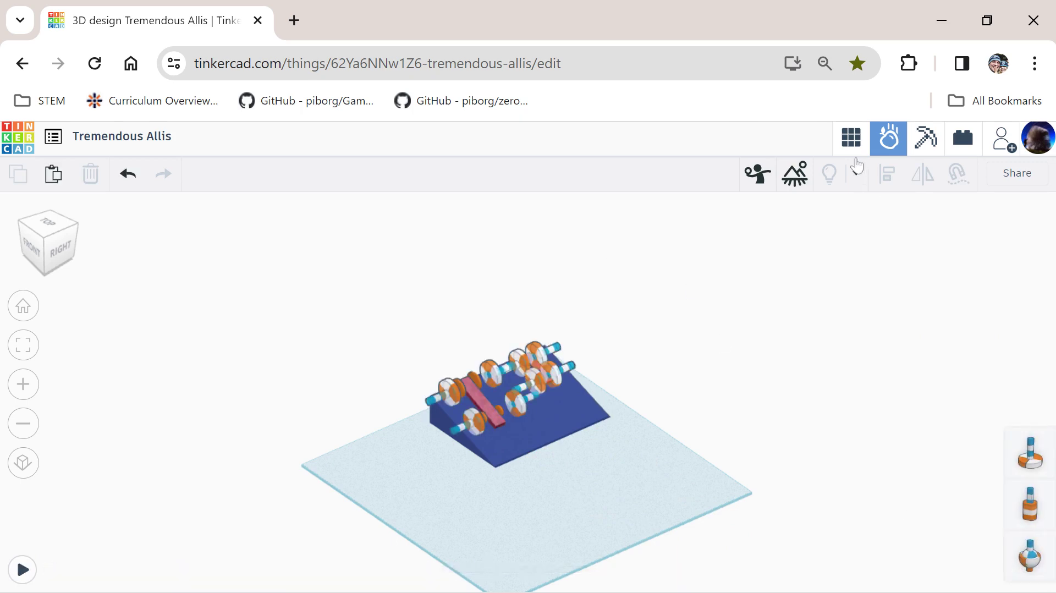